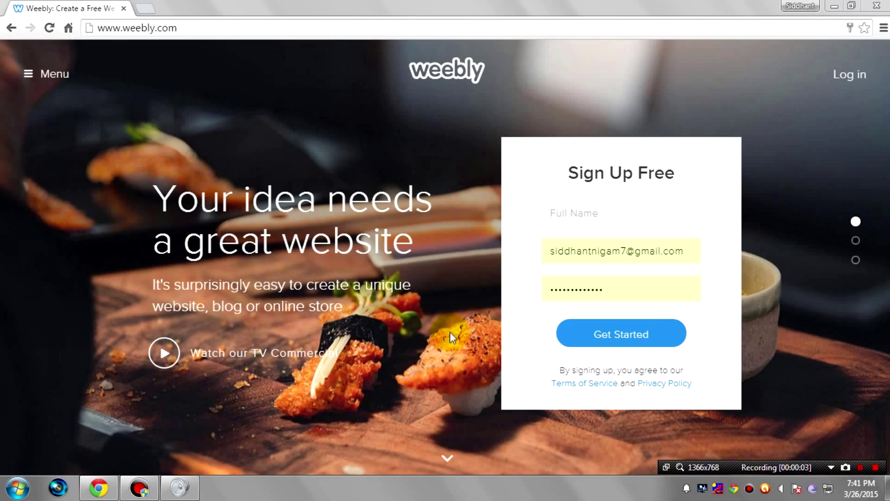
Step: Log in to the existing Weebly account with the pre-filled credentials instead of signing up
{"action": "left_click", "coordinate": [544, 292]}
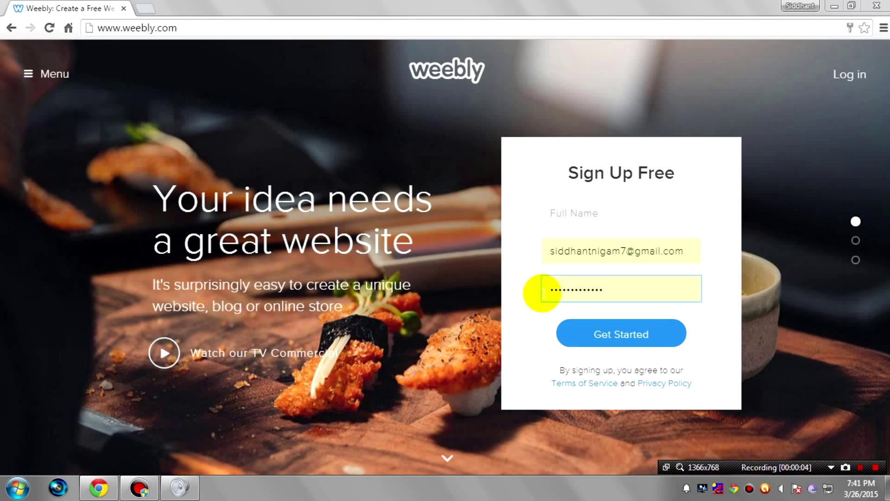
{"action": "left_click", "coordinate": [582, 323]}
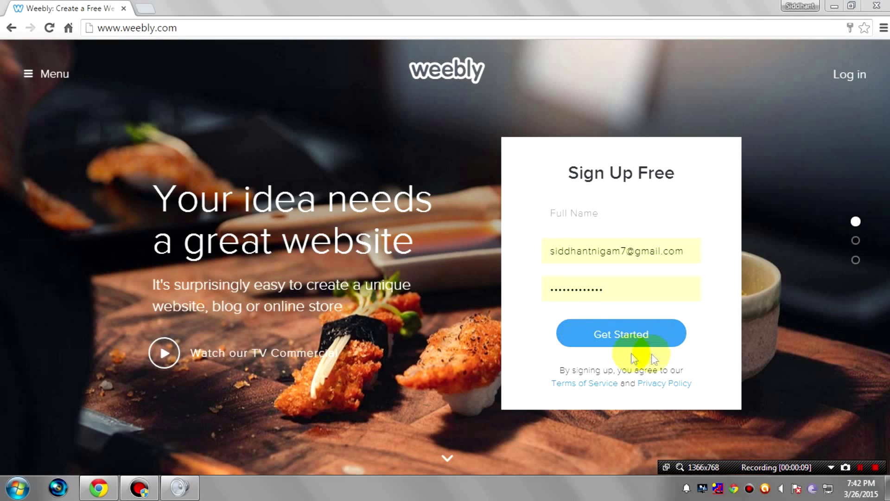
{"action": "left_click", "coordinate": [626, 335]}
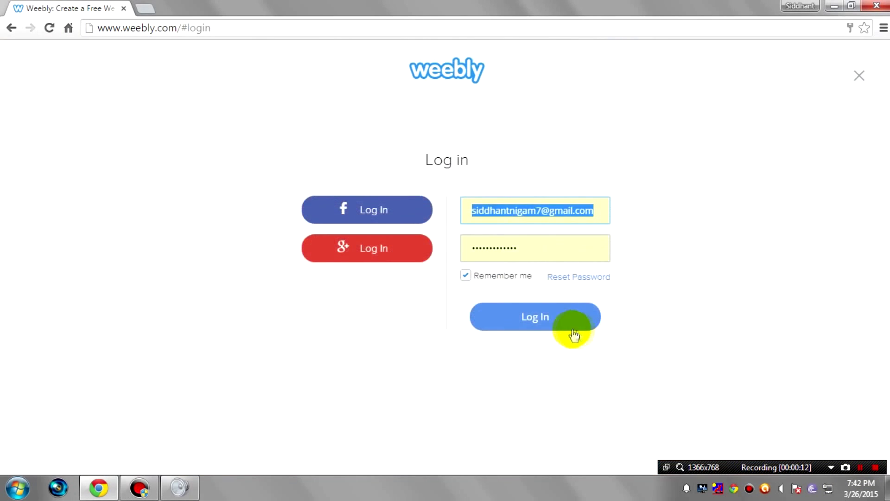
{"action": "left_click", "coordinate": [550, 323]}
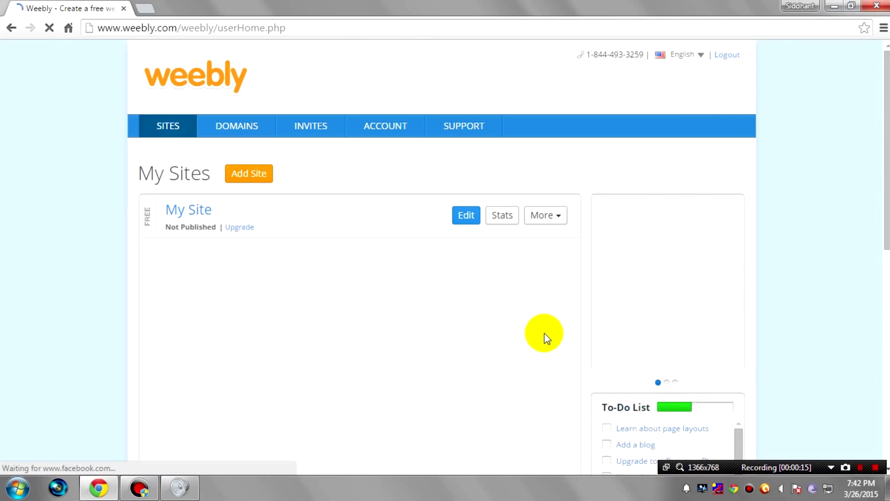
Step: Delete the old unpublished My Site from the My Sites dashboard
{"action": "left_click", "coordinate": [545, 216]}
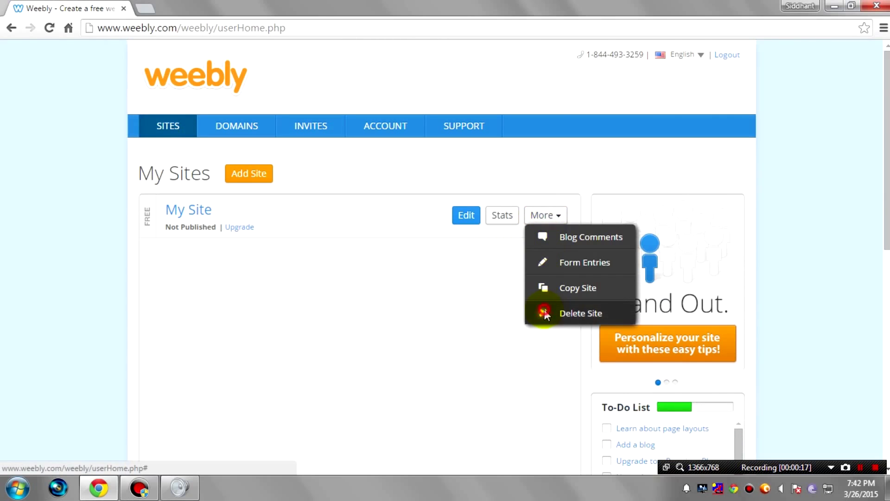
{"action": "left_click", "coordinate": [545, 313]}
{"action": "left_click", "coordinate": [539, 290]}
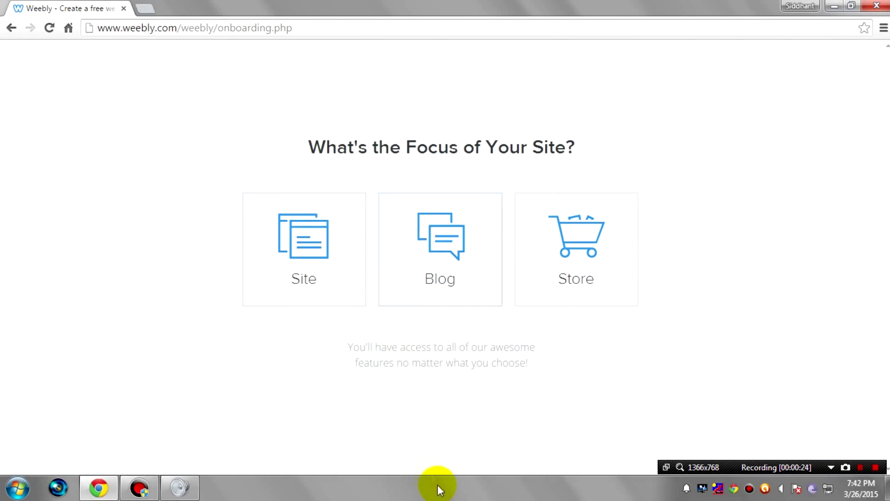
Step: Choose Website as the site type and select the Paris theme
{"action": "left_click", "coordinate": [307, 244]}
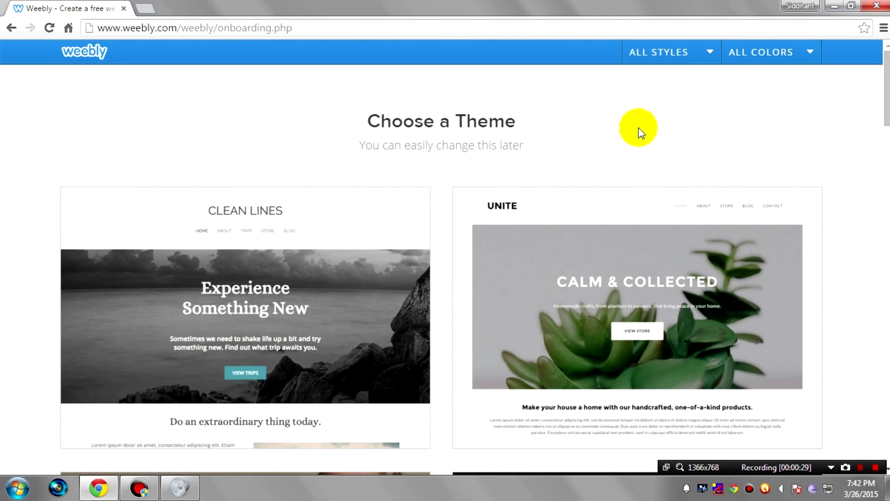
{"action": "scroll", "coordinate": [445, 265], "scroll_direction": "down", "scroll_amount": 1}
{"action": "scroll", "coordinate": [445, 264], "scroll_direction": "down", "scroll_amount": 3}
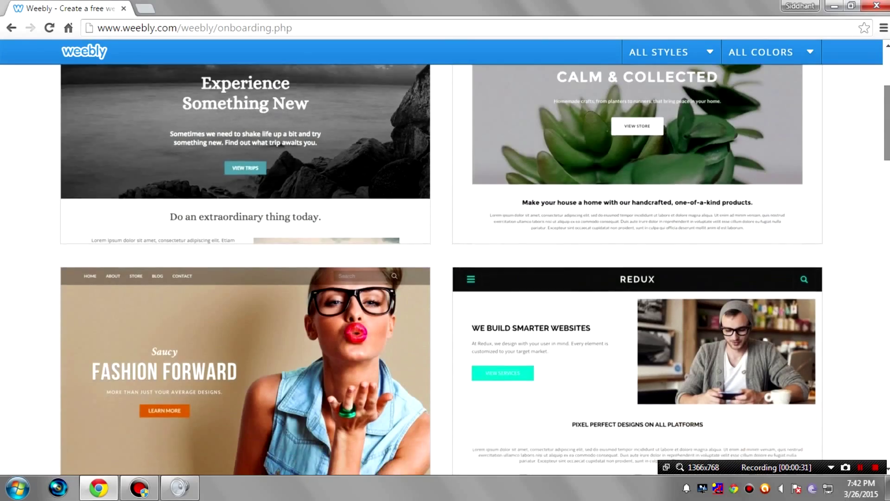
{"action": "scroll", "coordinate": [445, 265], "scroll_direction": "down", "scroll_amount": 3}
{"action": "scroll", "coordinate": [445, 264], "scroll_direction": "down", "scroll_amount": 2}
{"action": "scroll", "coordinate": [445, 265], "scroll_direction": "down", "scroll_amount": 2}
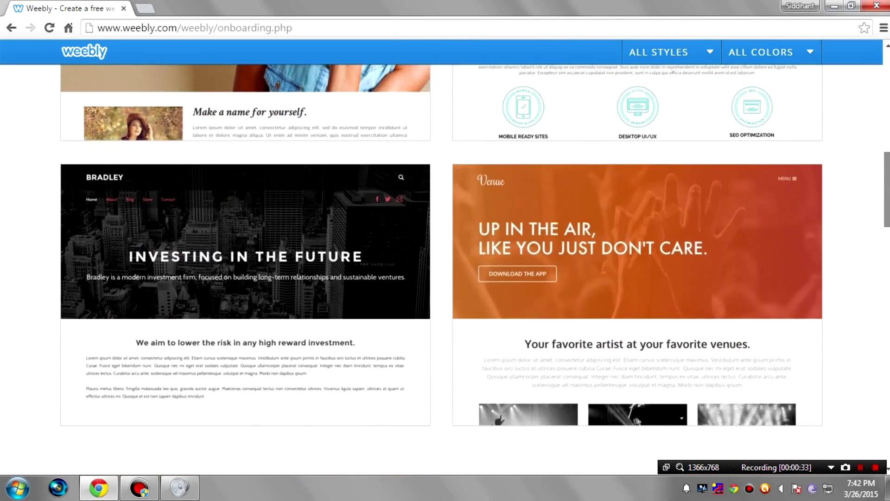
{"action": "scroll", "coordinate": [445, 265], "scroll_direction": "down", "scroll_amount": 1}
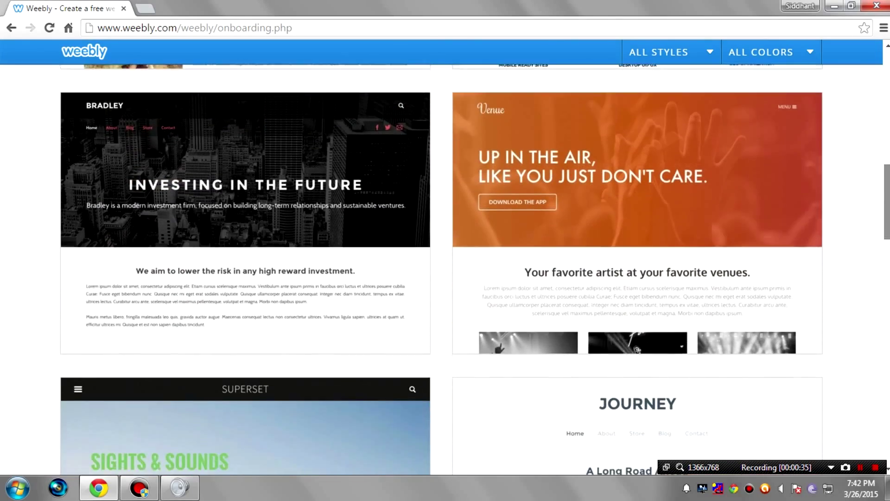
{"action": "scroll", "coordinate": [445, 265], "scroll_direction": "down", "scroll_amount": 1}
{"action": "scroll", "coordinate": [445, 264], "scroll_direction": "down", "scroll_amount": 1}
{"action": "scroll", "coordinate": [446, 265], "scroll_direction": "down", "scroll_amount": 1}
{"action": "scroll", "coordinate": [446, 265], "scroll_direction": "down", "scroll_amount": 2}
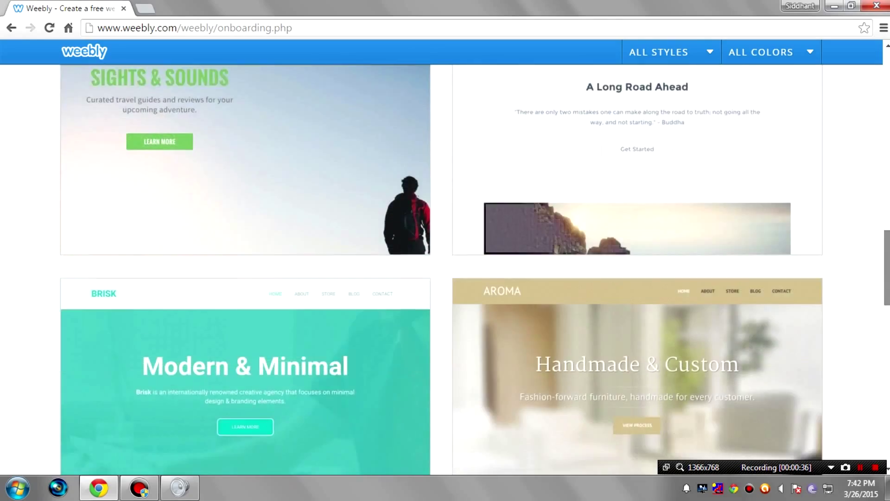
{"action": "scroll", "coordinate": [445, 265], "scroll_direction": "down", "scroll_amount": 1}
{"action": "scroll", "coordinate": [445, 265], "scroll_direction": "down", "scroll_amount": 1}
{"action": "scroll", "coordinate": [446, 264], "scroll_direction": "down", "scroll_amount": 2}
{"action": "scroll", "coordinate": [442, 268], "scroll_direction": "down", "scroll_amount": 1}
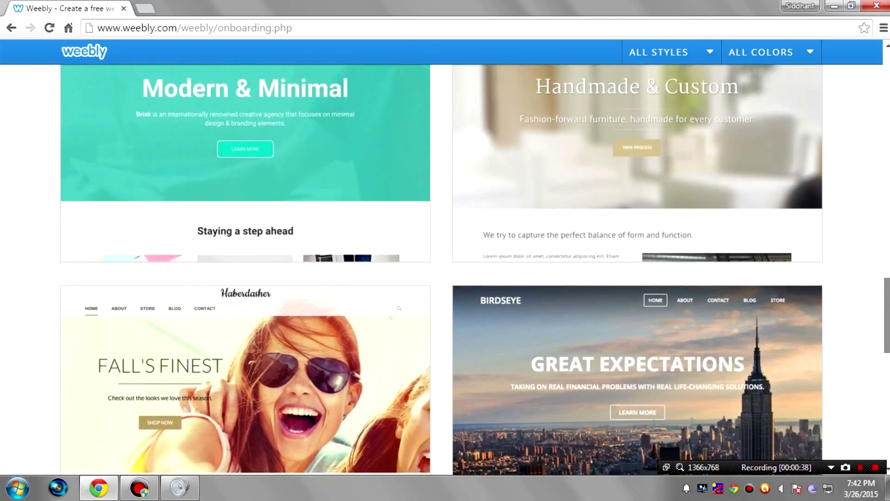
{"action": "scroll", "coordinate": [441, 268], "scroll_direction": "down", "scroll_amount": 1}
{"action": "scroll", "coordinate": [442, 268], "scroll_direction": "down", "scroll_amount": 1}
{"action": "scroll", "coordinate": [442, 268], "scroll_direction": "down", "scroll_amount": 2}
{"action": "scroll", "coordinate": [506, 428], "scroll_direction": "down", "scroll_amount": 1}
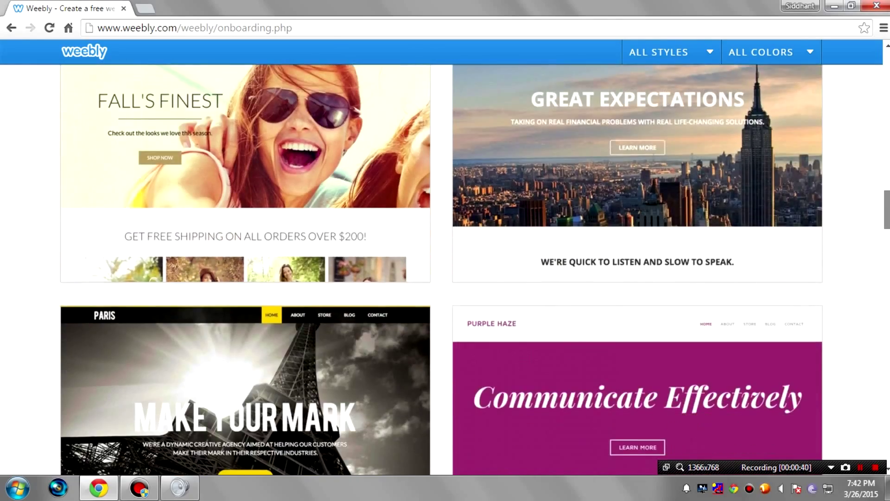
{"action": "scroll", "coordinate": [506, 428], "scroll_direction": "down", "scroll_amount": 1}
{"action": "scroll", "coordinate": [506, 428], "scroll_direction": "down", "scroll_amount": 1}
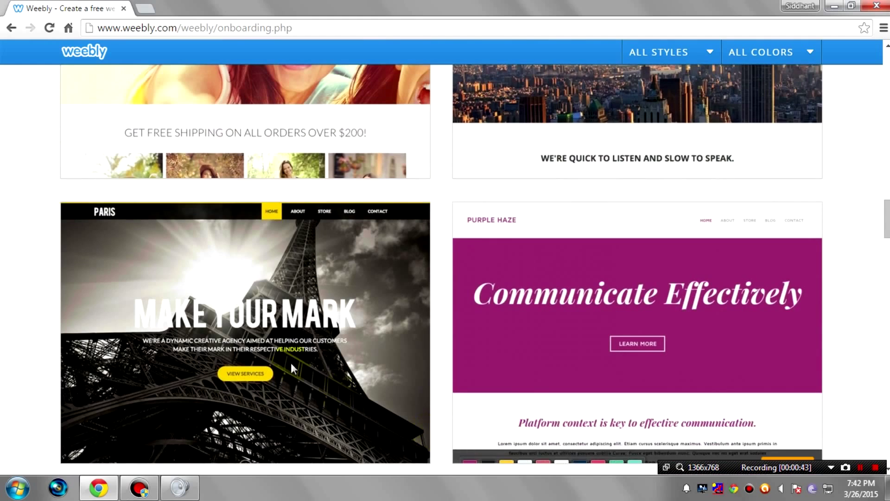
{"action": "mouse_move", "coordinate": [245, 390]}
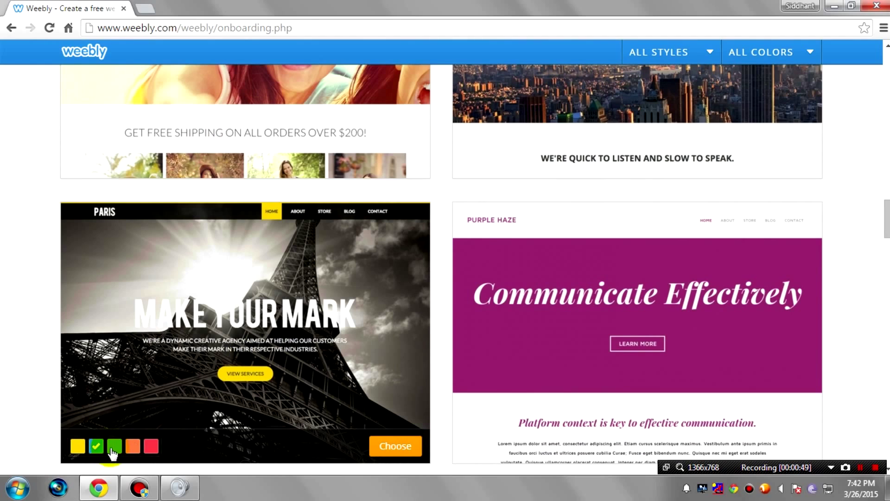
{"action": "left_click", "coordinate": [397, 446]}
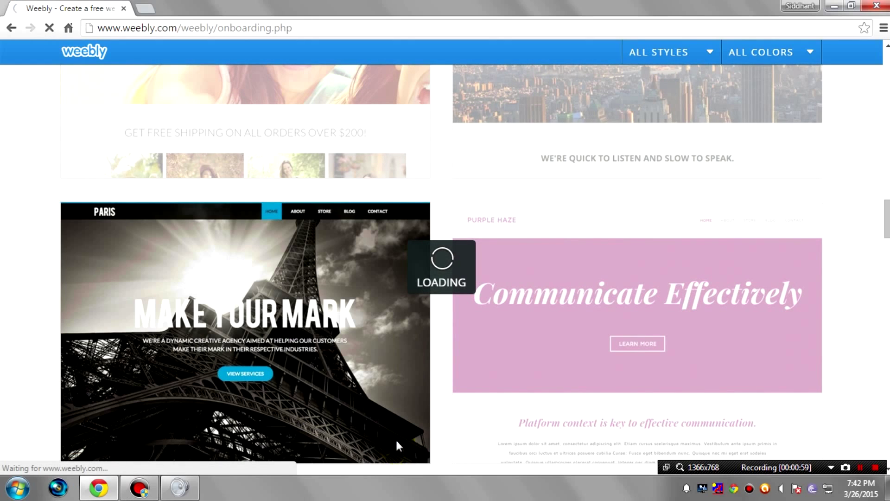
Step: Claim the free siddhanttech.weebly.com subdomain and enter the Paris-themed editor
{"action": "left_click", "coordinate": [387, 427]}
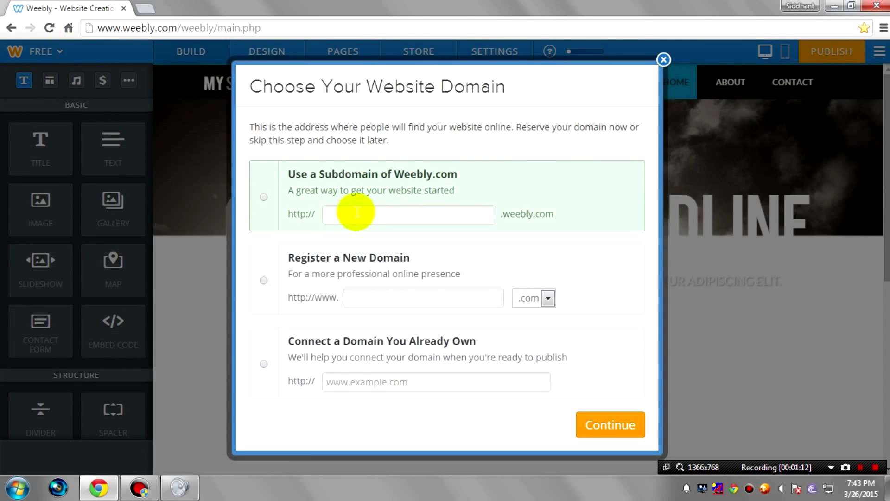
{"action": "left_click", "coordinate": [264, 197]}
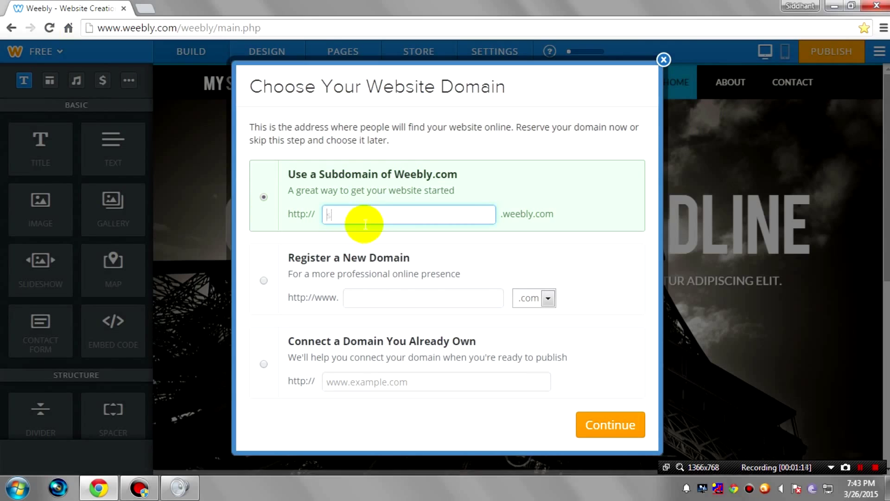
{"action": "type", "text": "siddhanttech"}
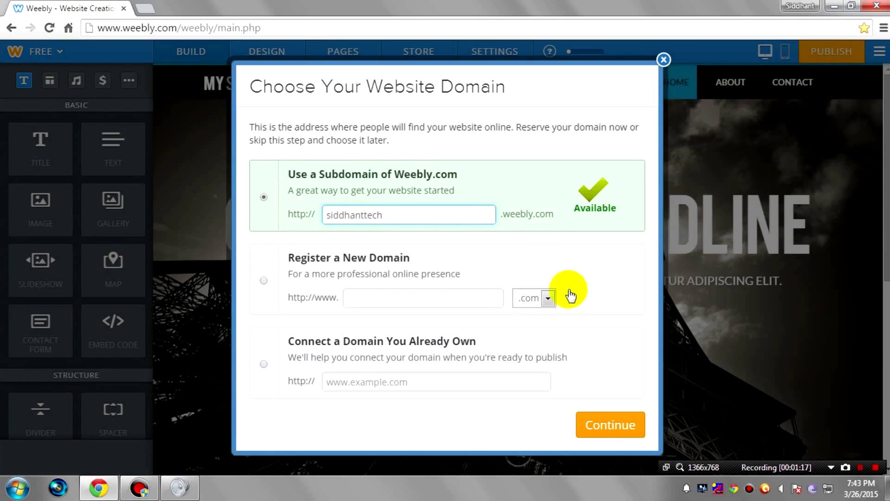
{"action": "left_click", "coordinate": [603, 421]}
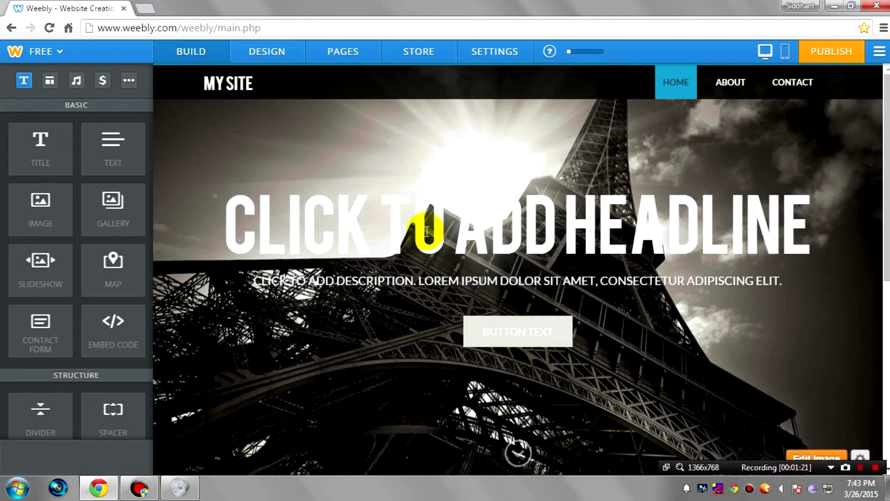
{"action": "left_click", "coordinate": [411, 216]}
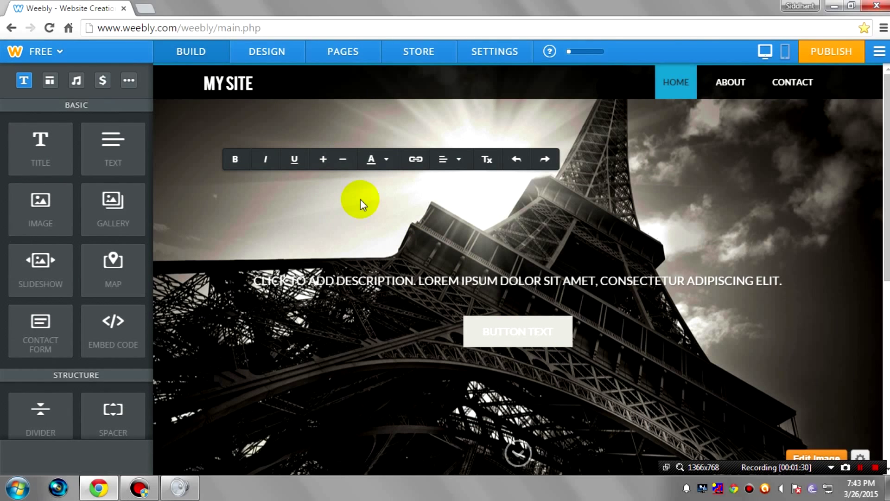
{"action": "type", "text": "W"}
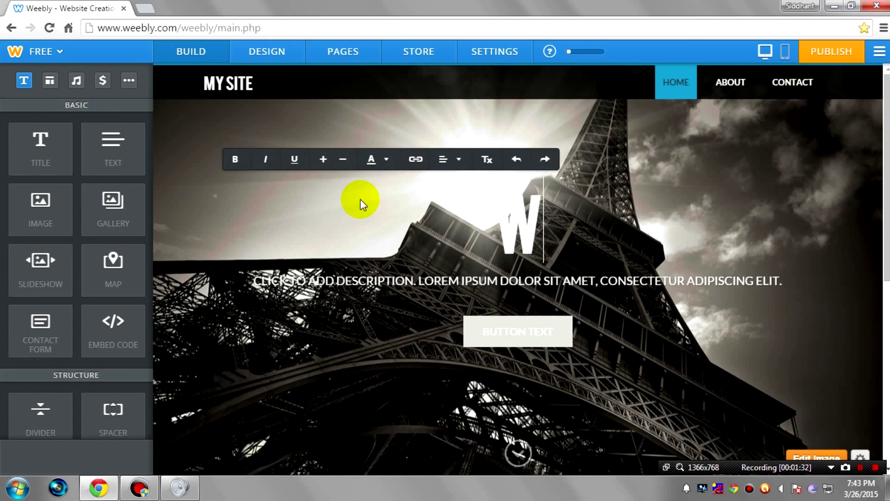
{"action": "type", "text": "ELCOM"}
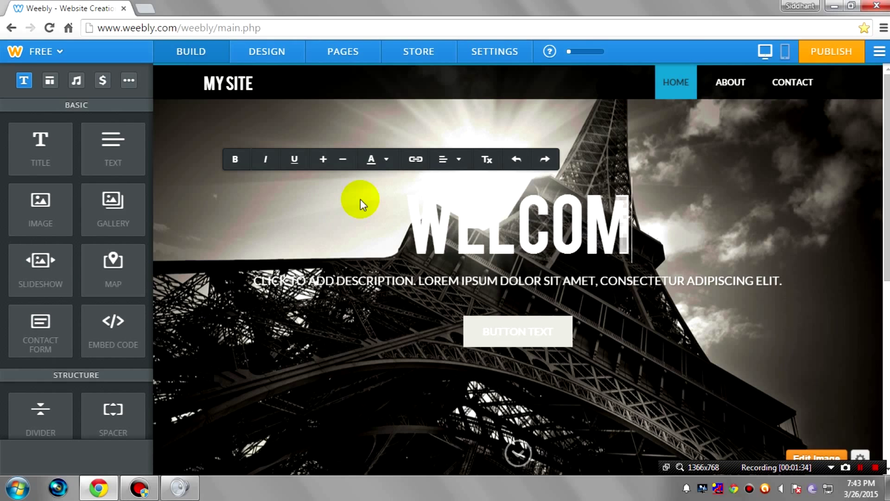
{"action": "type", "text": "E"}
Step: Erase the MY SITE title so it can be renamed SIDDHANT TECH
{"action": "left_click", "coordinate": [237, 84]}
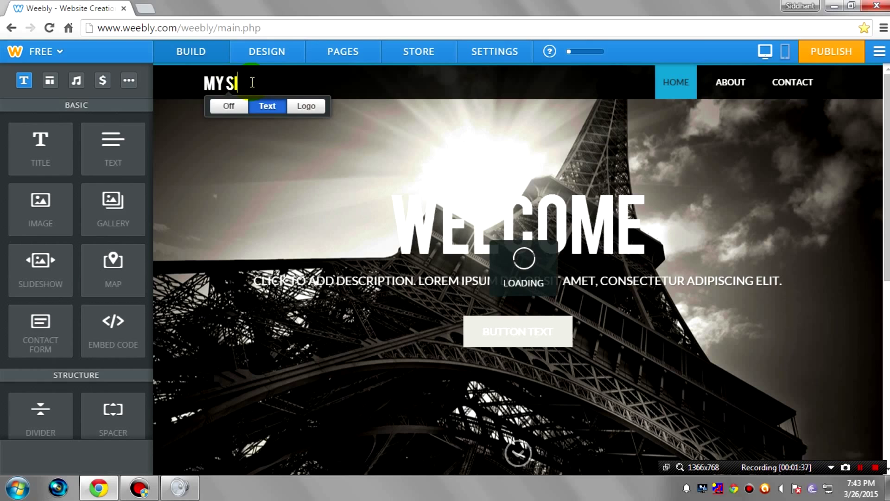
{"action": "key", "text": "BackSpace"}
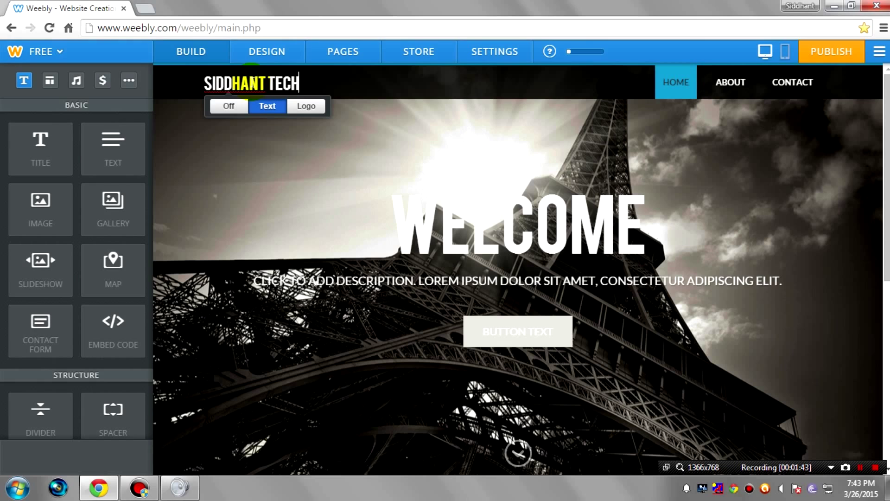
{"action": "mouse_move", "coordinate": [590, 280]}
{"action": "type", "text": "SIDDHANT TECH"}
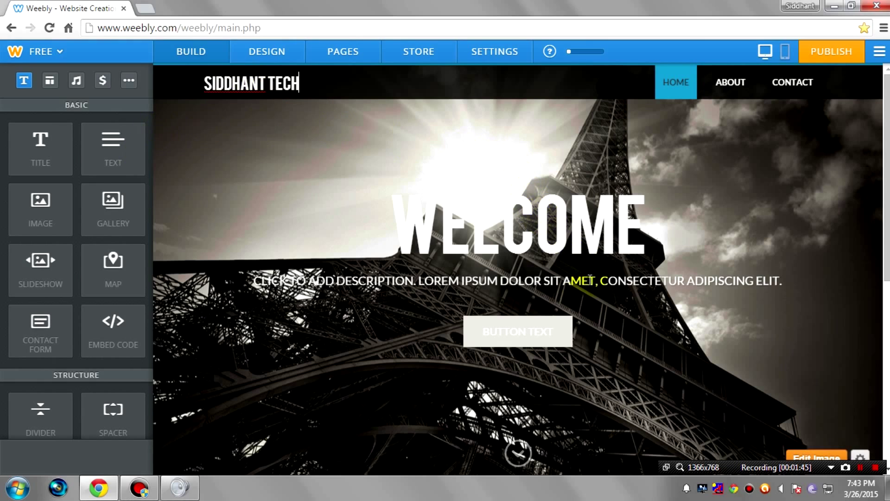
Step: Clear the description line under WELCOME and begin the SITE ALL ABOUT INTERNET tagline
{"action": "left_click", "coordinate": [564, 285]}
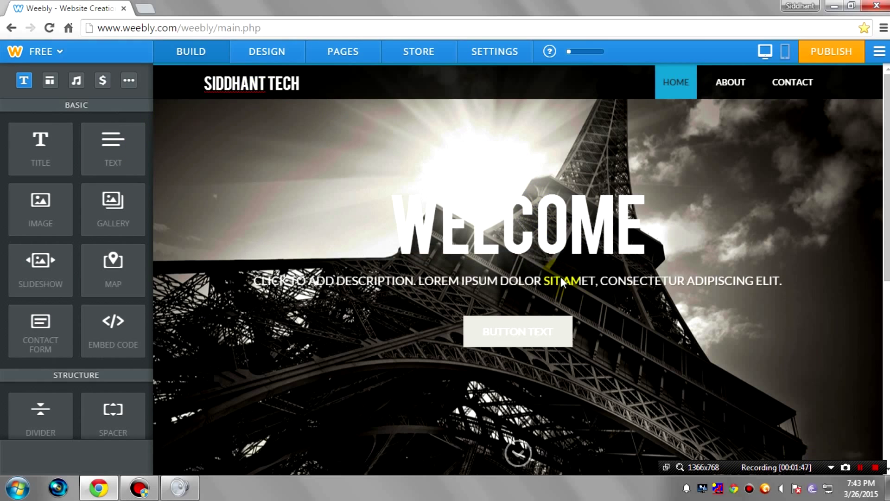
{"action": "left_click", "coordinate": [563, 281]}
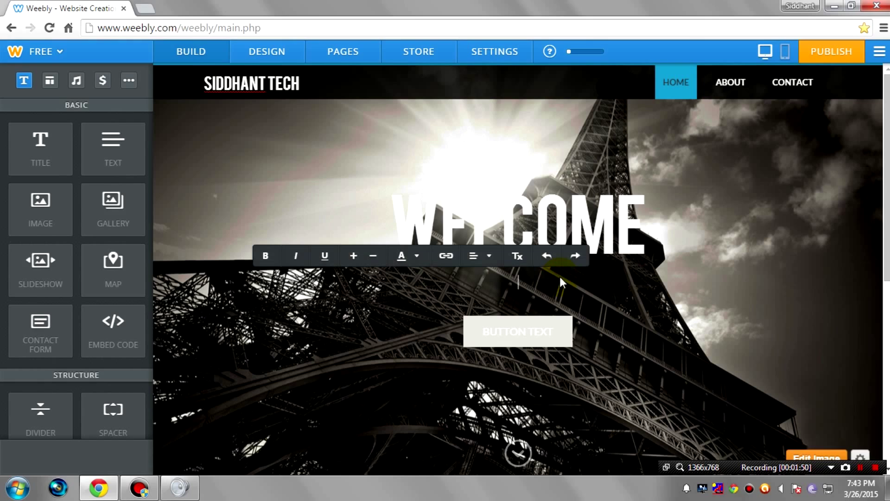
{"action": "type", "text": "SITE "}
{"action": "type", "text": "ALL AB"}
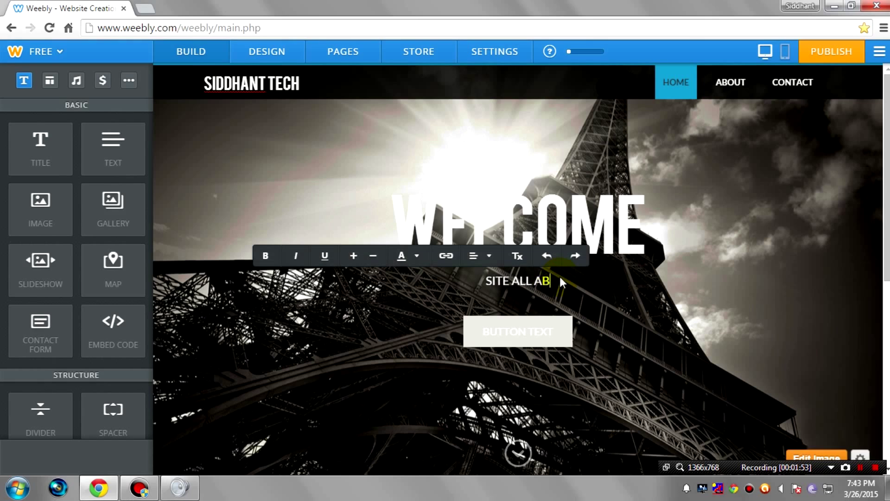
{"action": "type", "text": "OUT"}
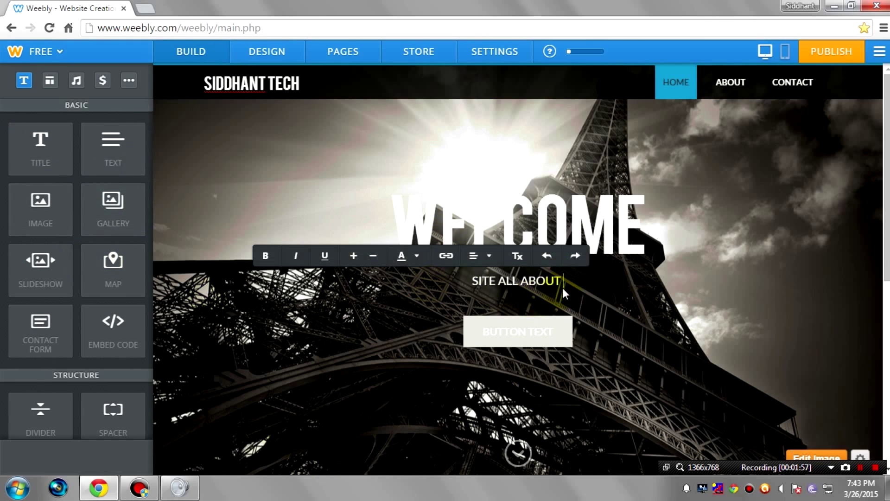
{"action": "type", "text": " IN"}
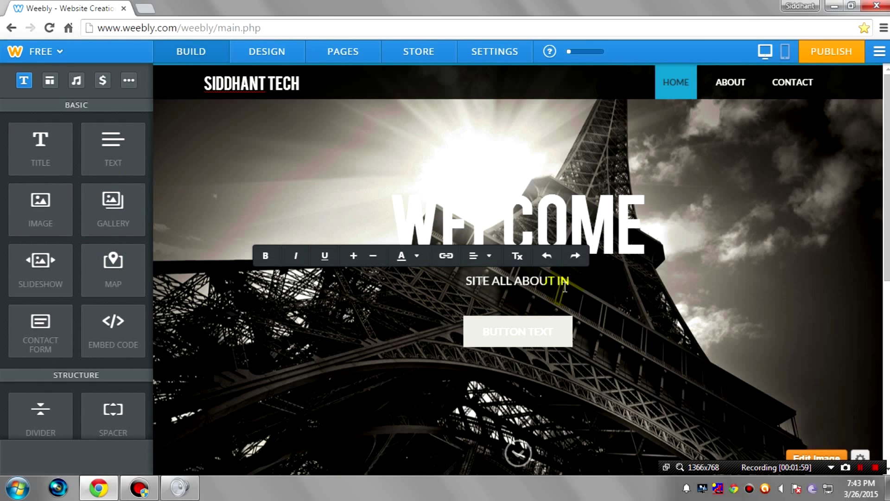
{"action": "type", "text": "TERNET"}
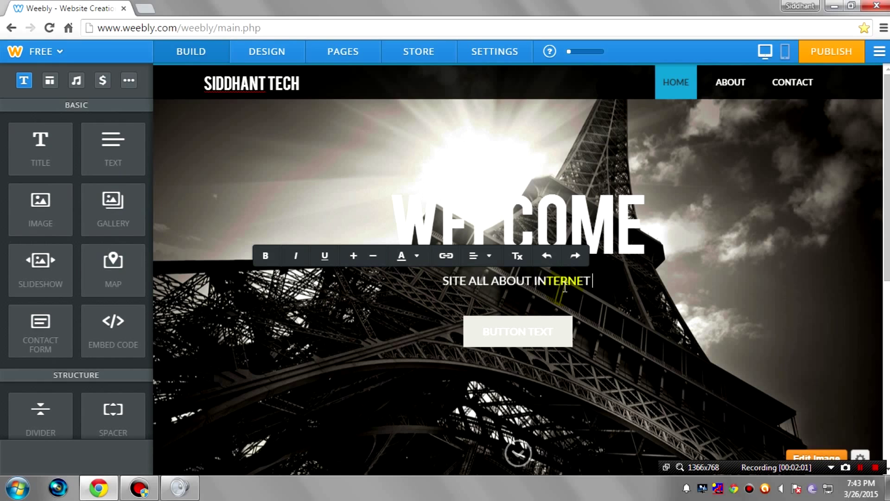
{"action": "type", "text": " AND TECH"}
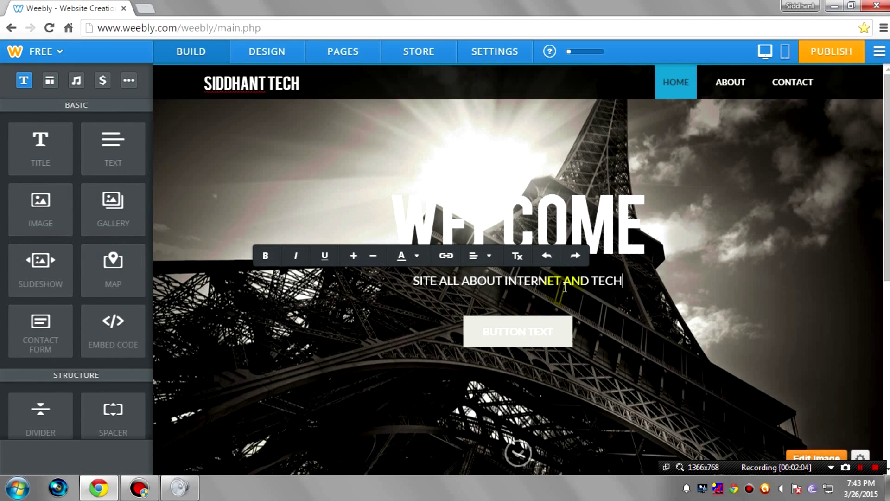
{"action": "type", "text": "NOLO"}
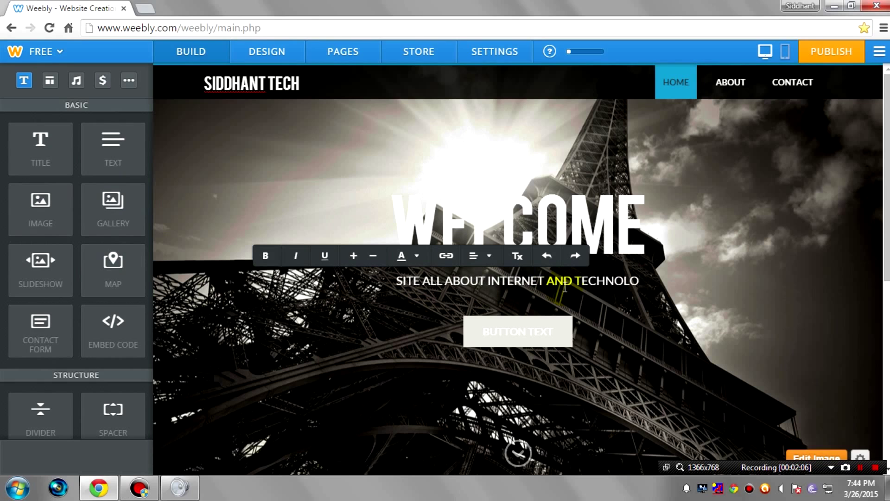
{"action": "type", "text": "GY"}
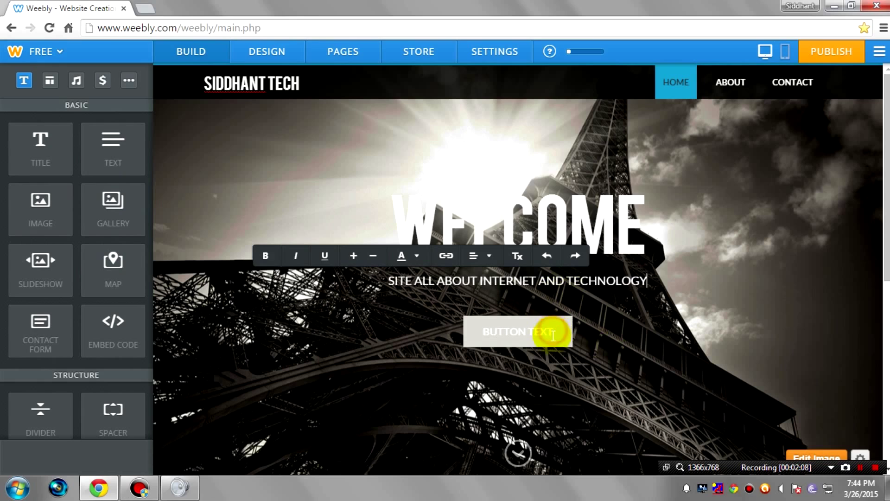
Step: Relabel the hero button LETS GET STARTED and link it to the YouTube video URL
{"action": "left_click", "coordinate": [553, 335]}
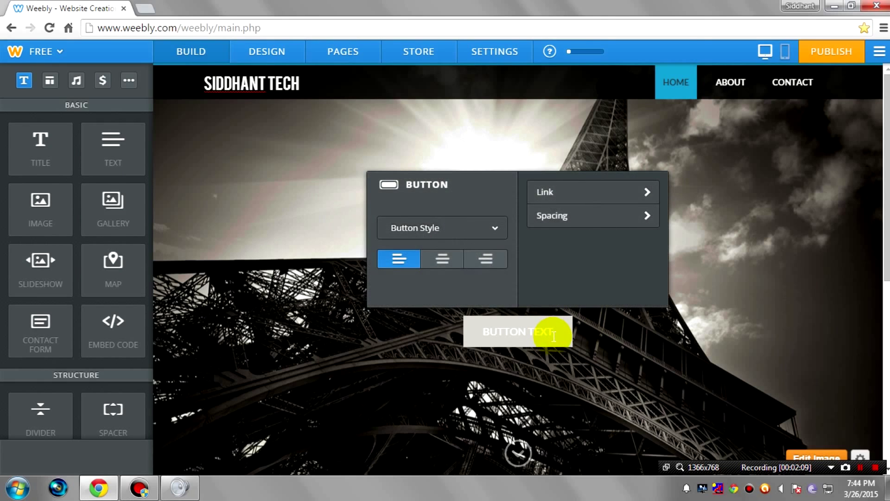
{"action": "key", "text": "BackSpace"}
{"action": "key", "text": "BackSpace"}
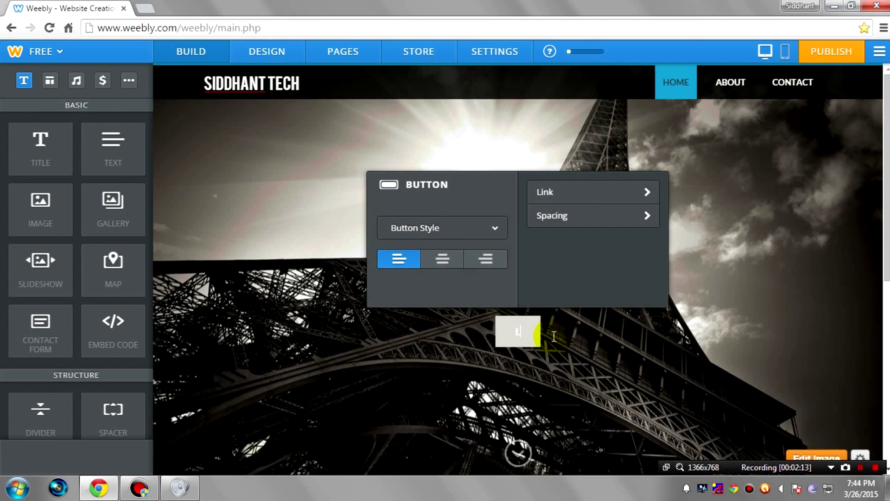
{"action": "type", "text": "ETS GET S"}
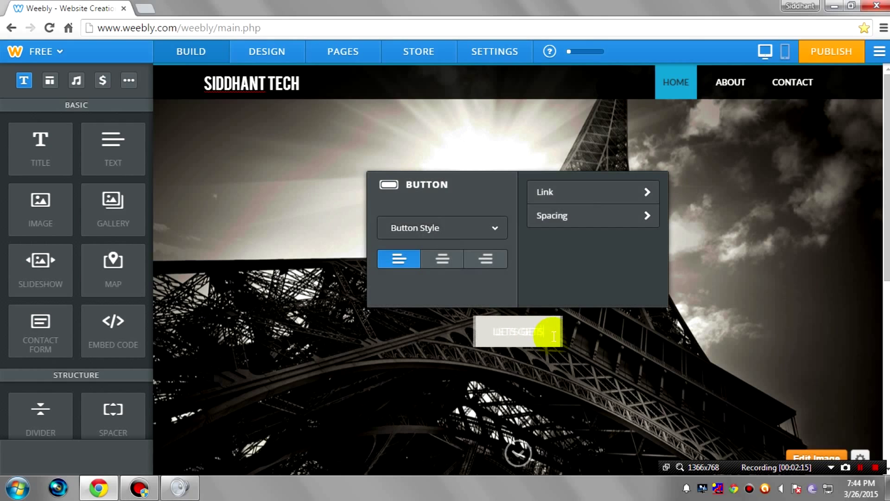
{"action": "type", "text": "TA"}
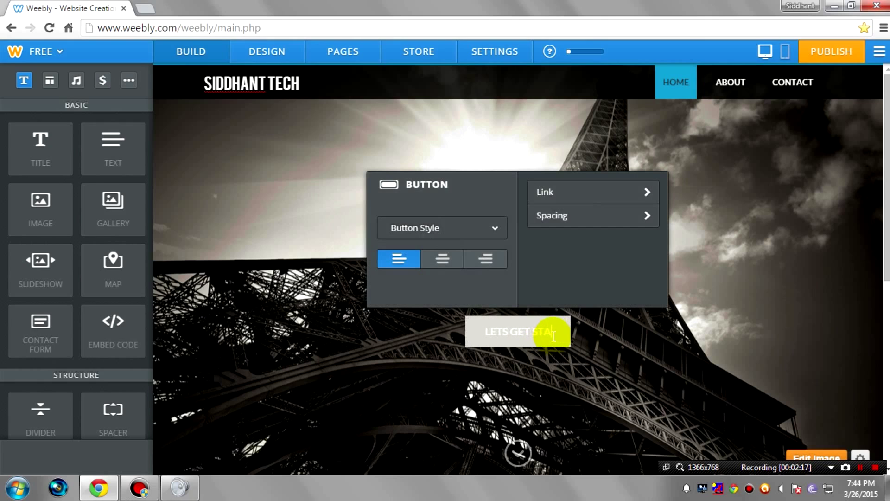
{"action": "type", "text": "RTED"}
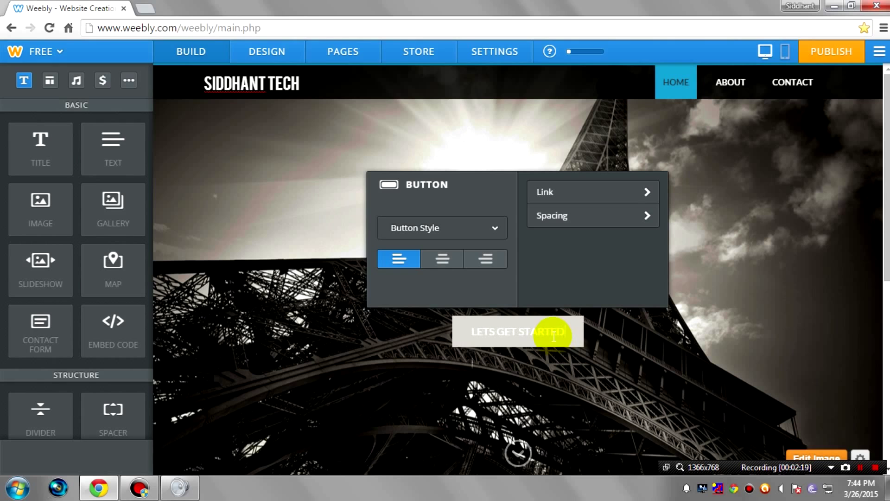
{"action": "left_click", "coordinate": [579, 193]}
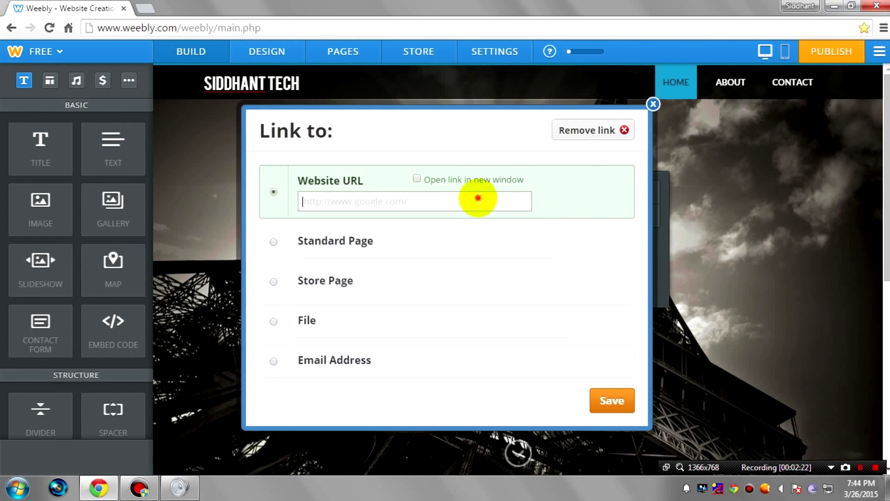
{"action": "type", "text": "https://www.youtube.com/watch?v=oJ9dm1xjjqk"}
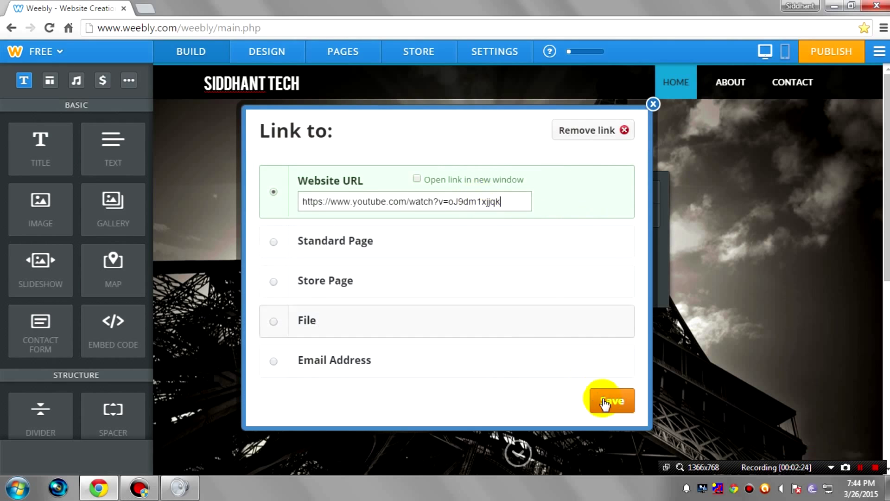
{"action": "left_click", "coordinate": [609, 400]}
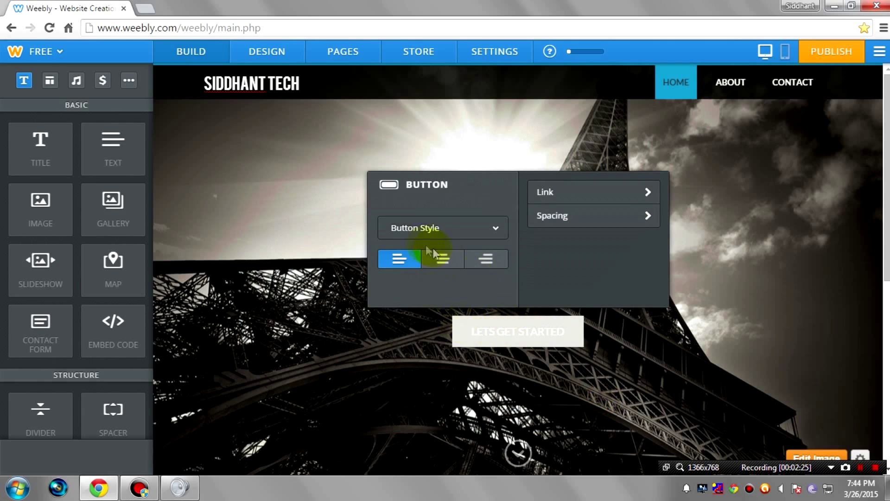
Step: Give the hero button the large blue button style
{"action": "left_click", "coordinate": [427, 228]}
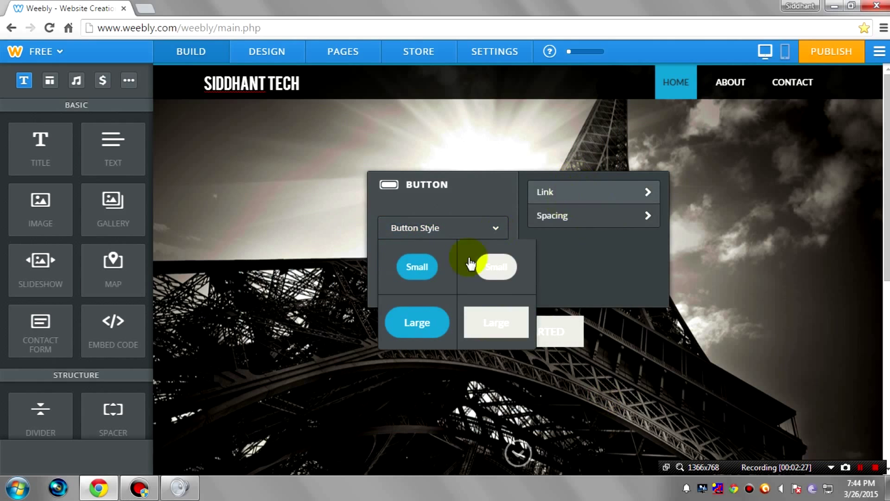
{"action": "left_click", "coordinate": [426, 232]}
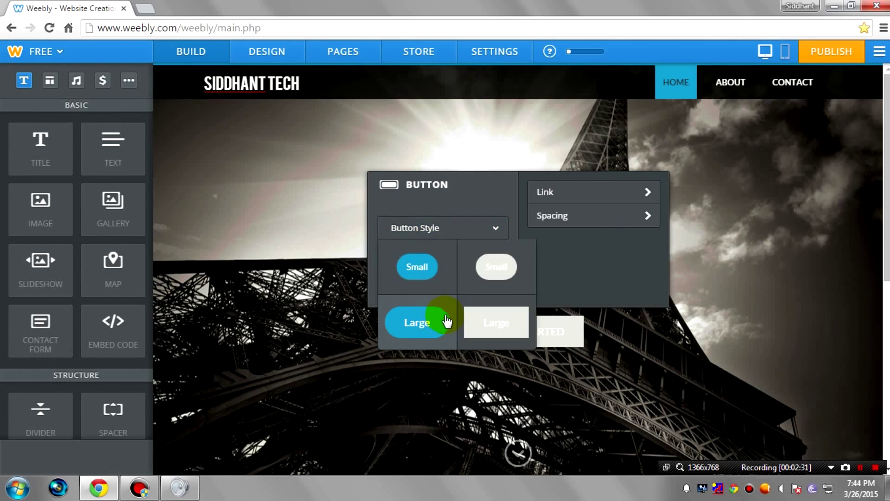
{"action": "left_click", "coordinate": [421, 321]}
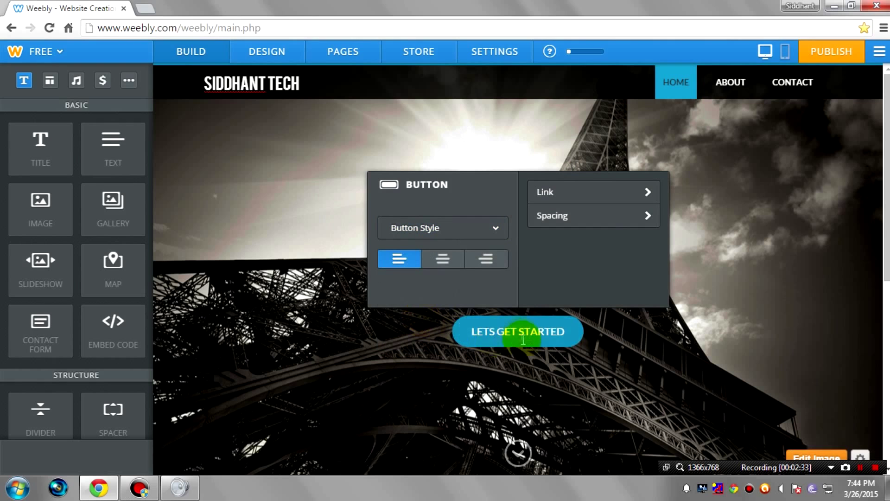
{"action": "left_click", "coordinate": [354, 264]}
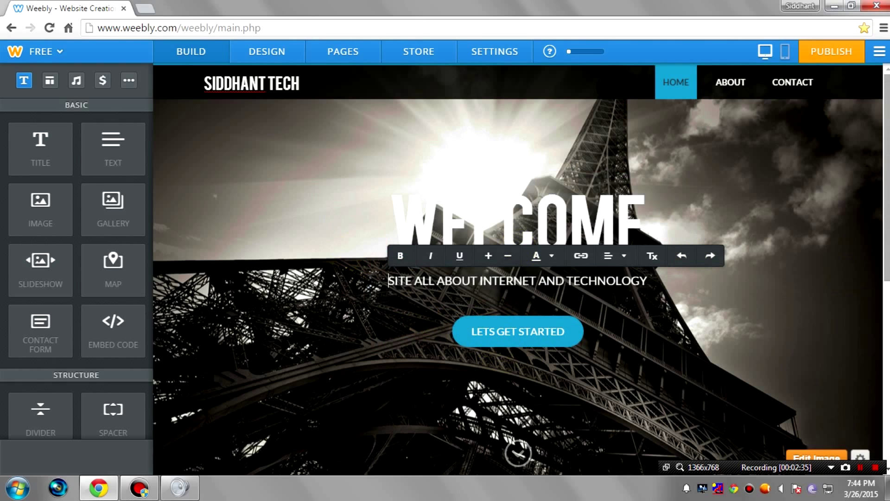
{"action": "scroll", "coordinate": [874, 334], "scroll_direction": "down", "scroll_amount": 2}
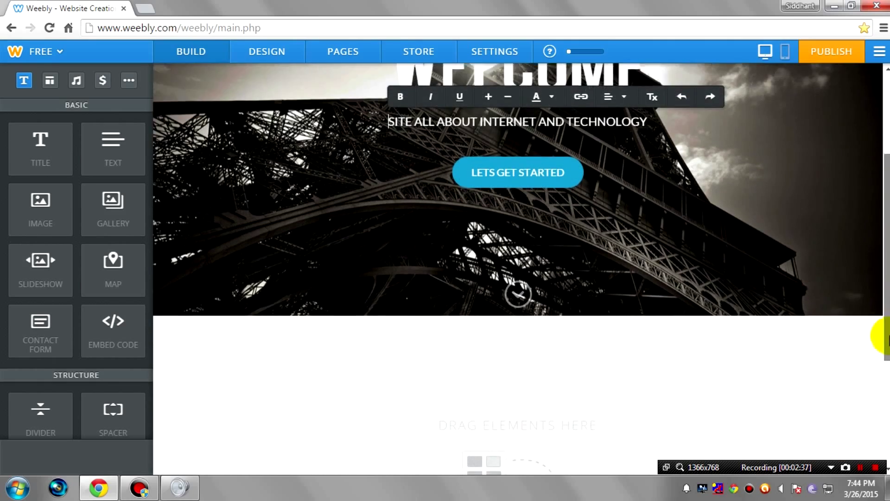
{"action": "scroll", "coordinate": [875, 334], "scroll_direction": "down", "scroll_amount": 1}
{"action": "scroll", "coordinate": [513, 278], "scroll_direction": "down", "scroll_amount": 1}
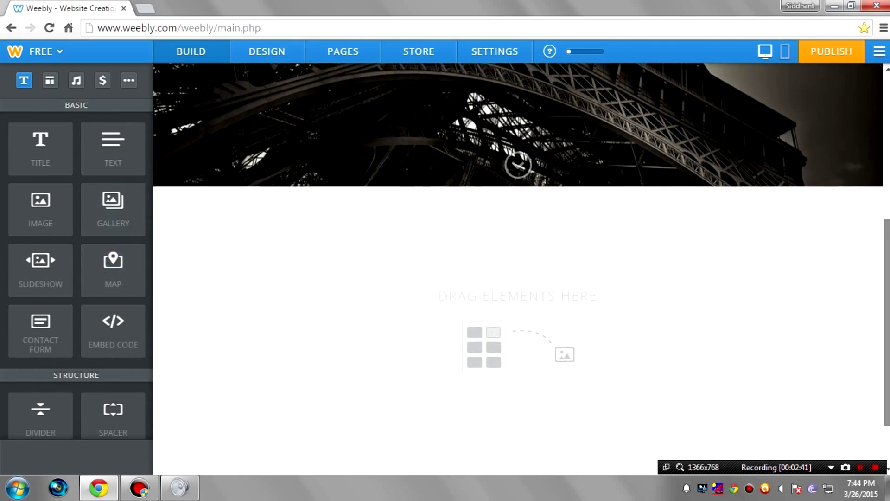
{"action": "scroll", "coordinate": [230, 101], "scroll_direction": "up", "scroll_amount": 4}
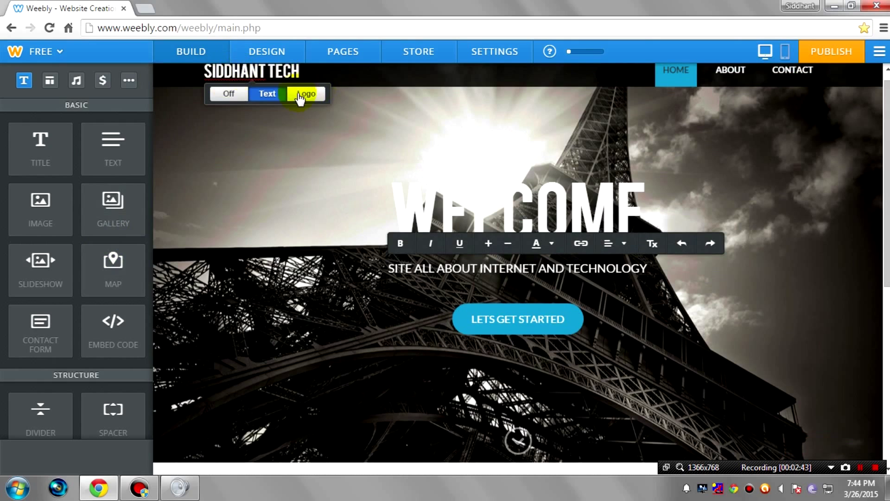
{"action": "scroll", "coordinate": [519, 278], "scroll_direction": "down", "scroll_amount": 3}
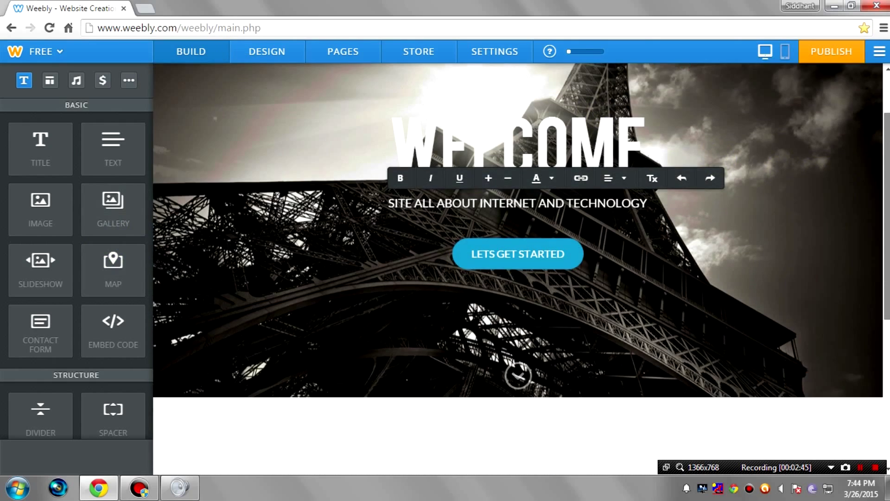
{"action": "scroll", "coordinate": [518, 278], "scroll_direction": "down", "scroll_amount": 3}
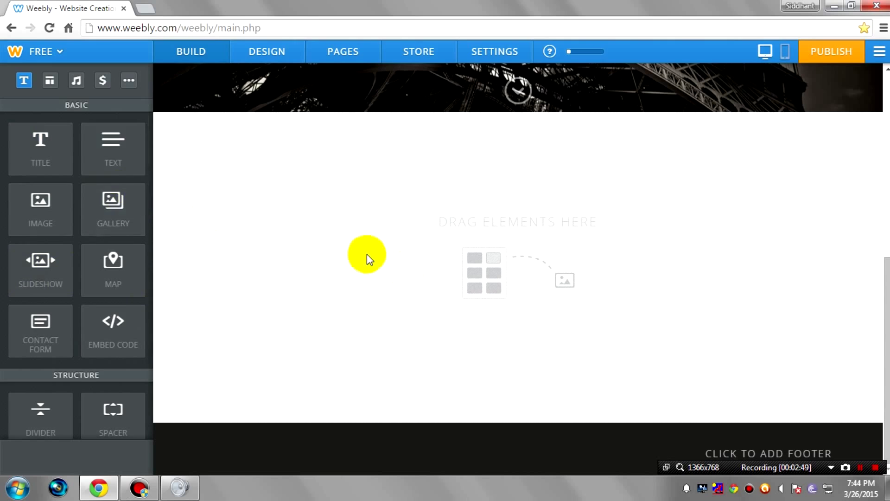
{"action": "left_click_drag", "start_coordinate": [146, 193], "coordinate": [150, 322]}
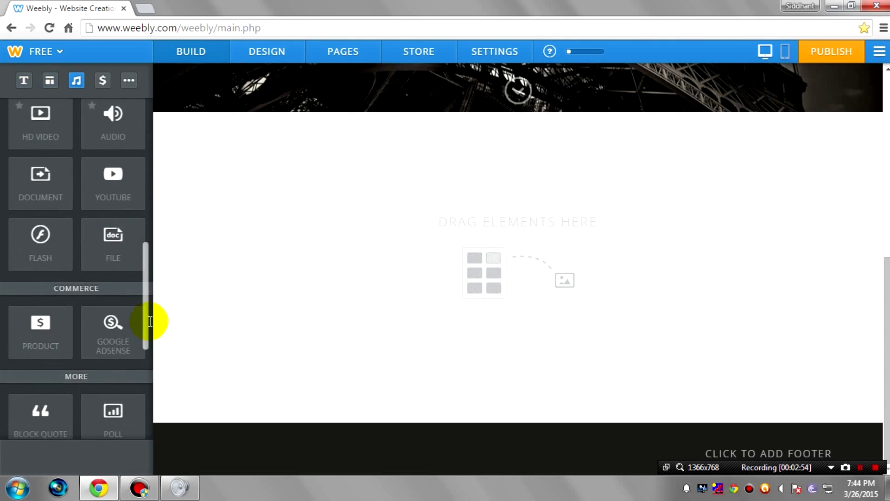
{"action": "mouse_move", "coordinate": [149, 322]}
{"action": "left_mouse_down"}
{"action": "mouse_move", "coordinate": [182, 160]}
{"action": "mouse_move", "coordinate": [170, 299]}
{"action": "mouse_move", "coordinate": [352, 281]}
{"action": "left_mouse_up"}
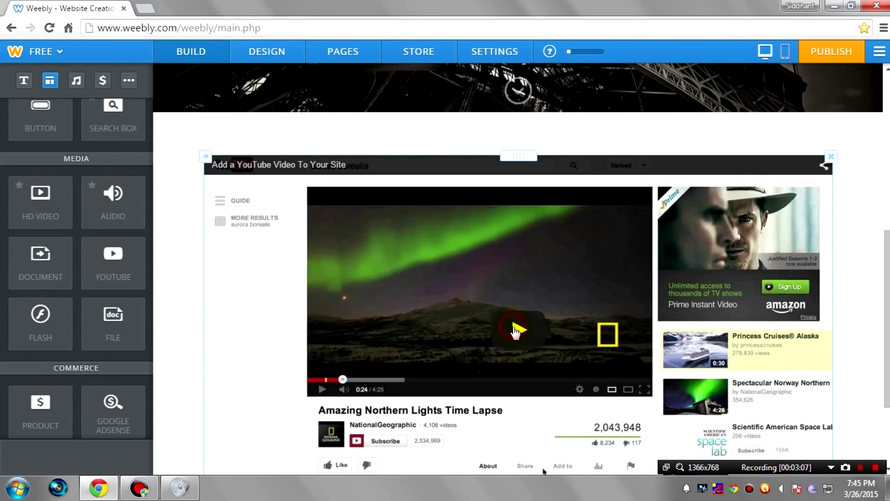
Step: Embed the Instagram followers video URL in the new YouTube element
{"action": "left_click", "coordinate": [515, 332]}
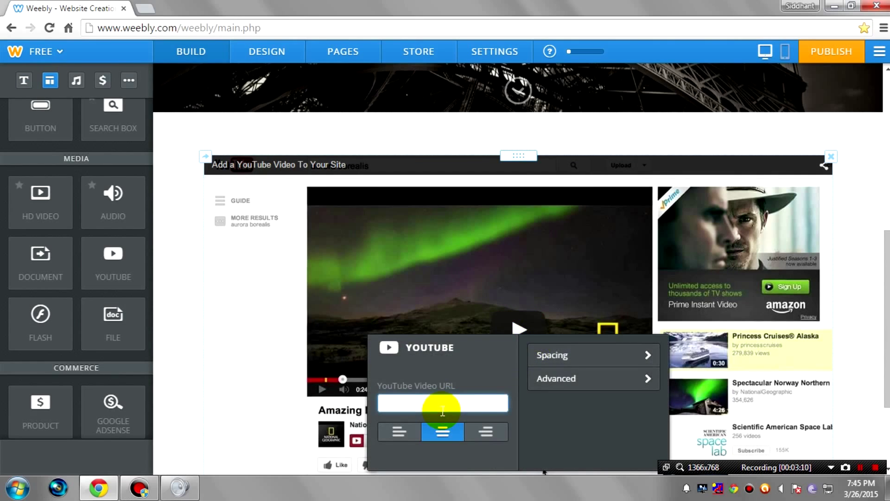
{"action": "left_click", "coordinate": [578, 279]}
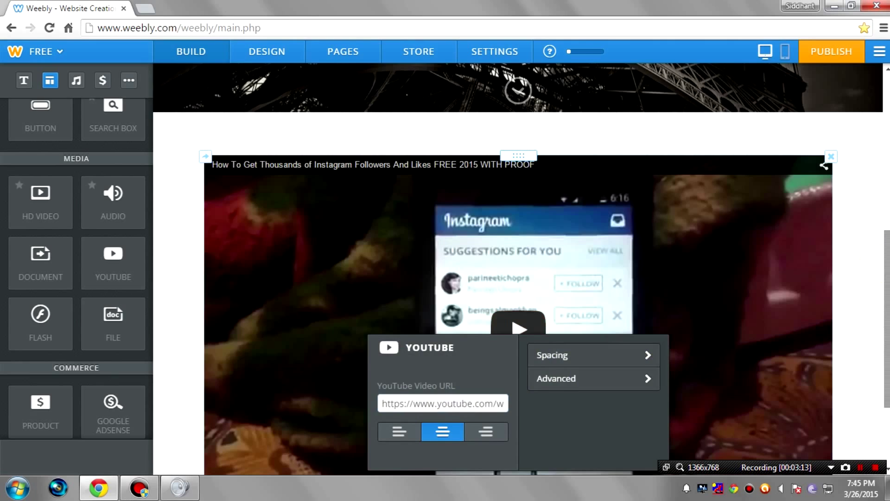
{"action": "scroll", "coordinate": [870, 294], "scroll_direction": "down", "scroll_amount": 1}
{"action": "left_click", "coordinate": [859, 296]}
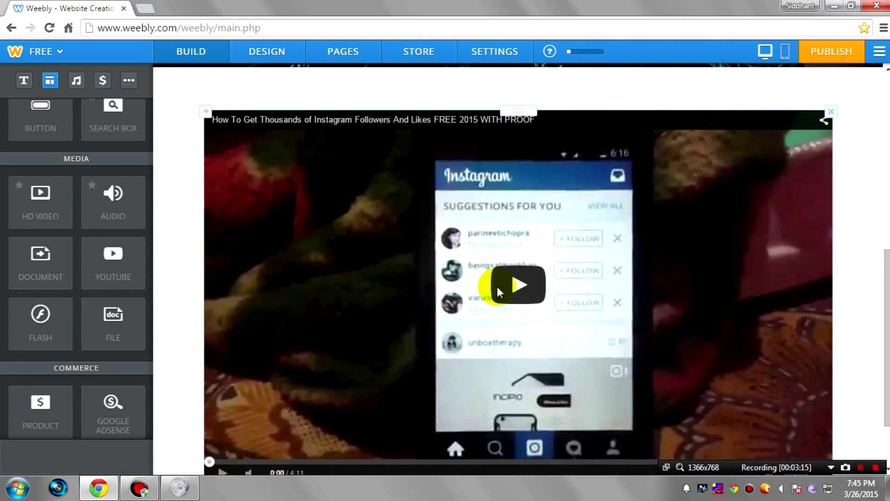
{"action": "scroll", "coordinate": [875, 327], "scroll_direction": "up", "scroll_amount": 1}
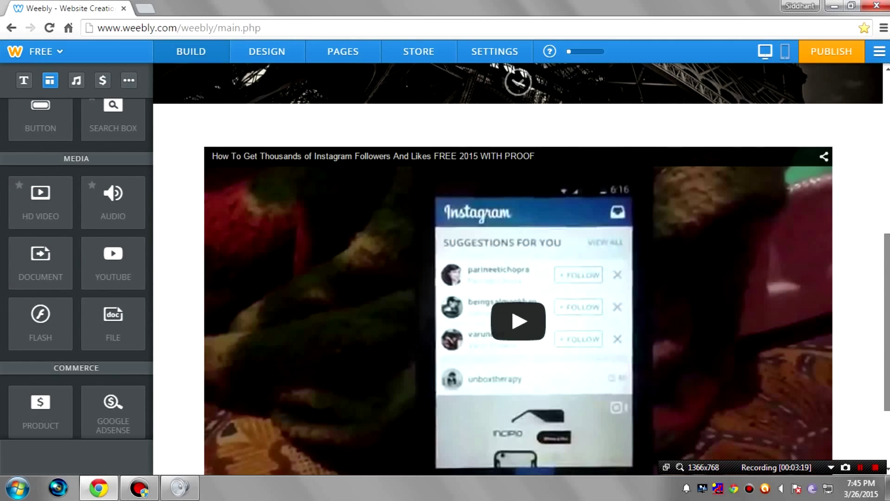
{"action": "scroll", "coordinate": [518, 270], "scroll_direction": "down", "scroll_amount": 1}
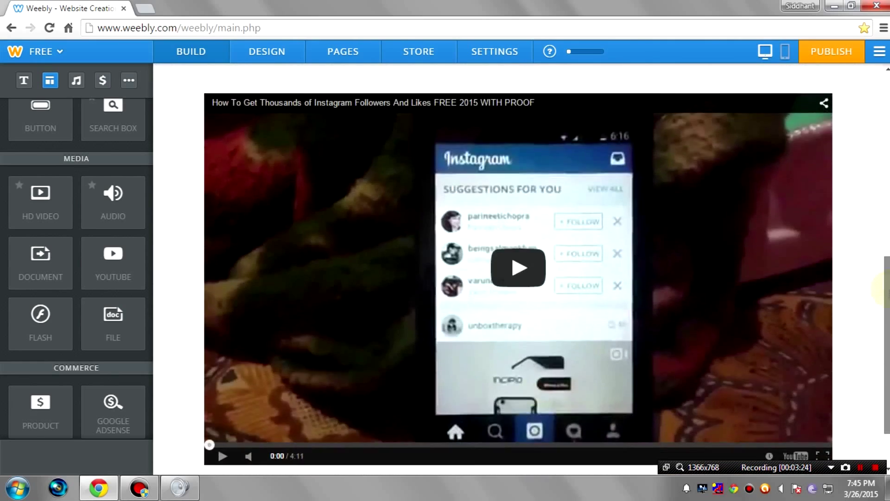
{"action": "scroll", "coordinate": [867, 228], "scroll_direction": "up", "scroll_amount": 2}
{"action": "scroll", "coordinate": [868, 227], "scroll_direction": "up", "scroll_amount": 2}
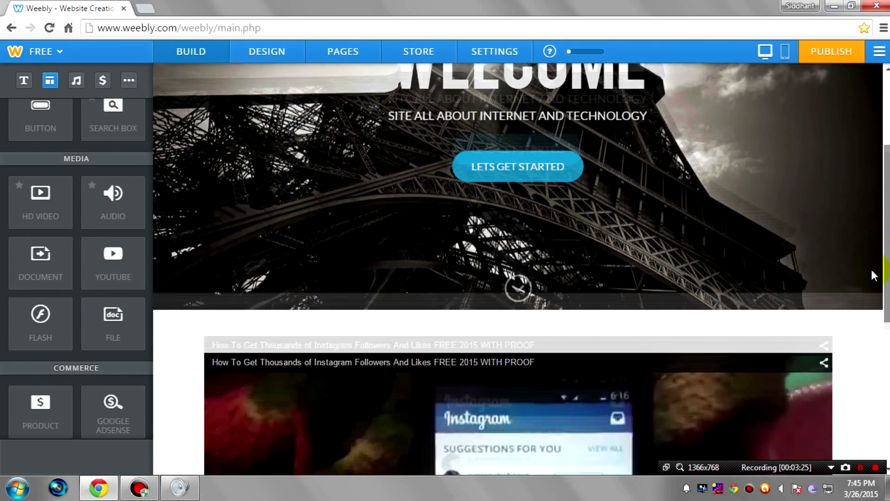
{"action": "scroll", "coordinate": [871, 268], "scroll_direction": "down", "scroll_amount": 2}
{"action": "left_click_drag", "start_coordinate": [112, 257], "coordinate": [336, 295]}
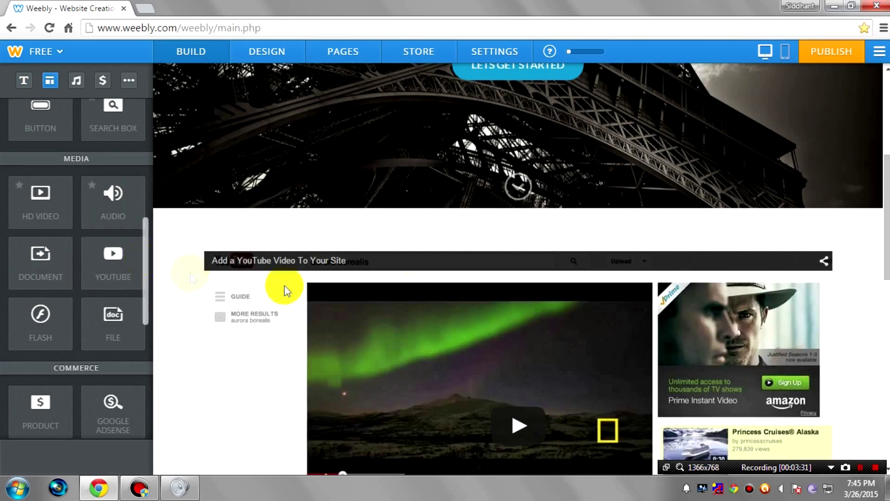
{"action": "scroll", "coordinate": [518, 272], "scroll_direction": "down", "scroll_amount": 5}
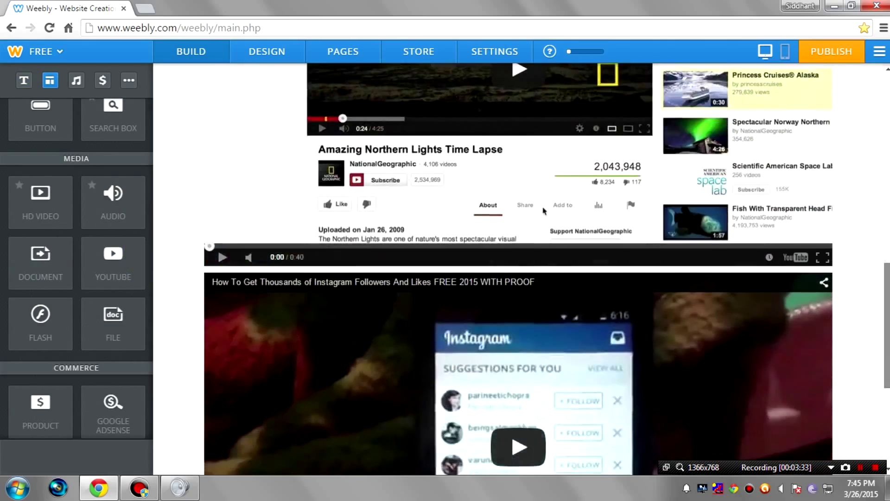
{"action": "scroll", "coordinate": [518, 271], "scroll_direction": "down", "scroll_amount": 2}
{"action": "scroll", "coordinate": [518, 271], "scroll_direction": "down", "scroll_amount": 2}
{"action": "scroll", "coordinate": [543, 372], "scroll_direction": "up", "scroll_amount": 3}
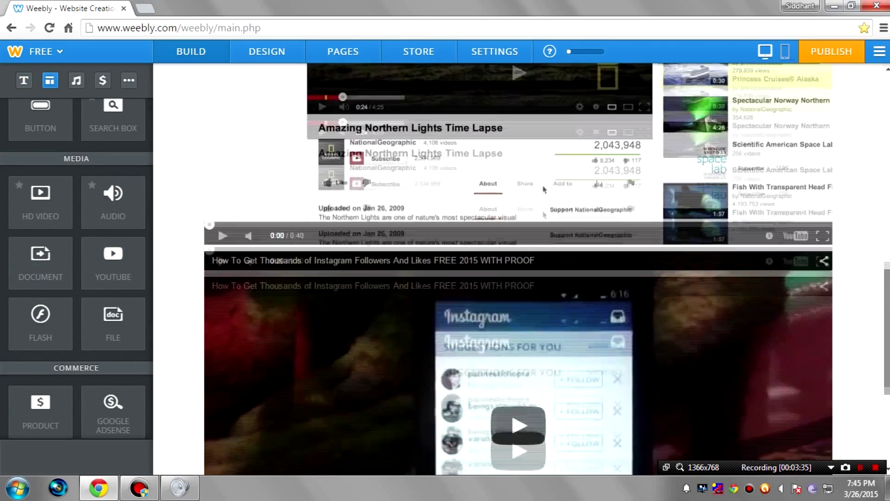
{"action": "scroll", "coordinate": [544, 372], "scroll_direction": "up", "scroll_amount": 1}
{"action": "scroll", "coordinate": [544, 373], "scroll_direction": "up", "scroll_amount": 2}
{"action": "scroll", "coordinate": [882, 272], "scroll_direction": "up", "scroll_amount": 1}
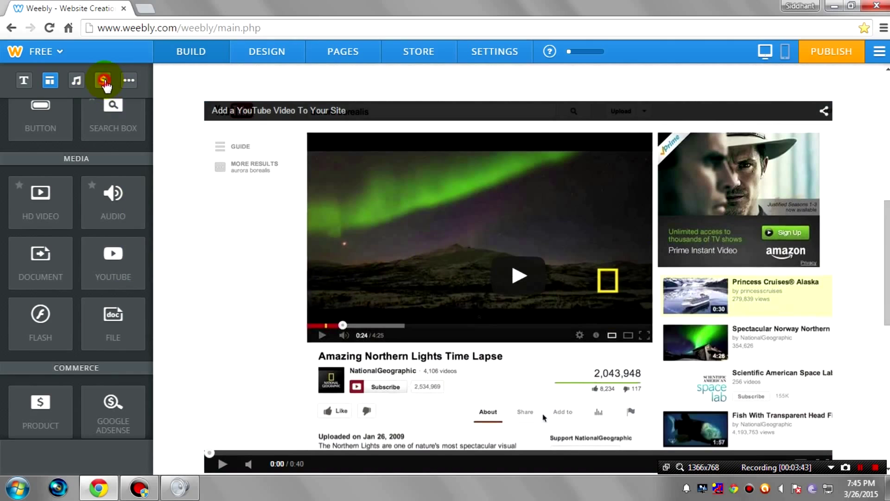
Step: Place a Google AdSense element from the $ tab beside the Northern Lights video
{"action": "left_click", "coordinate": [103, 81]}
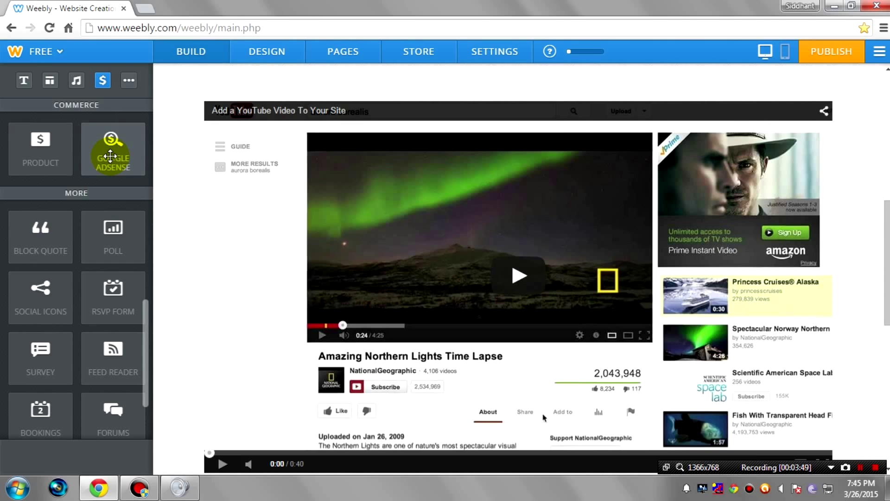
{"action": "left_click_drag", "start_coordinate": [111, 156], "coordinate": [406, 244]}
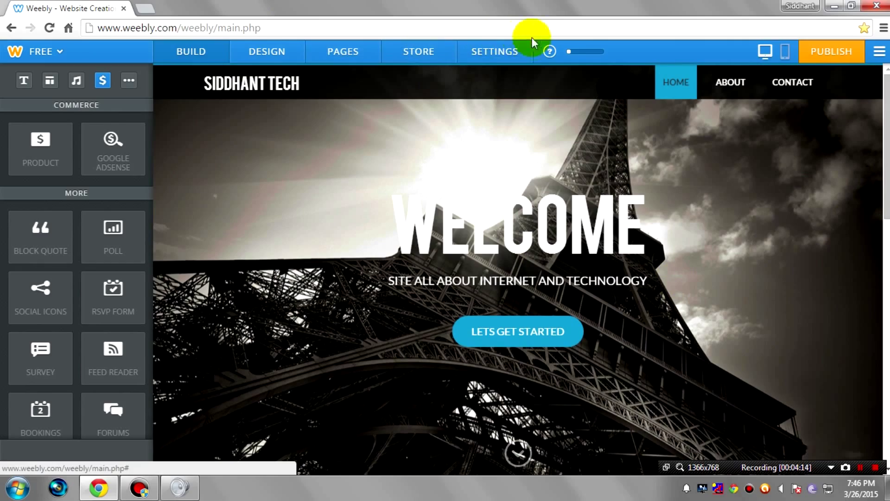
{"action": "scroll", "coordinate": [887, 153], "scroll_direction": "down", "scroll_amount": 1}
{"action": "scroll", "coordinate": [519, 272], "scroll_direction": "down", "scroll_amount": 5}
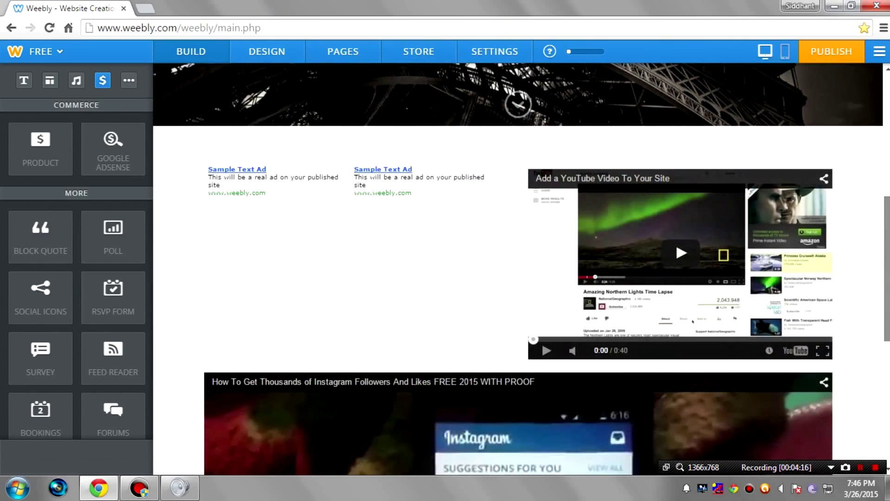
{"action": "scroll", "coordinate": [518, 271], "scroll_direction": "up", "scroll_amount": 1}
{"action": "scroll", "coordinate": [518, 271], "scroll_direction": "up", "scroll_amount": 2}
{"action": "scroll", "coordinate": [709, 211], "scroll_direction": "up", "scroll_amount": 4}
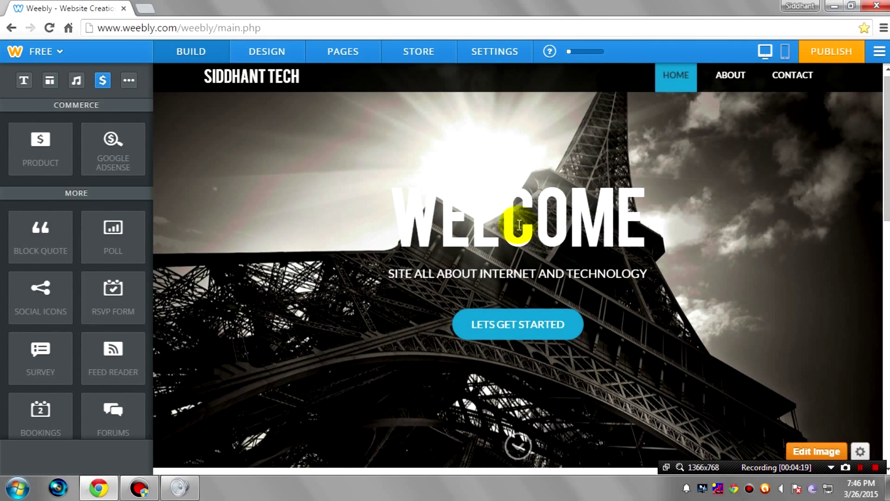
Step: Publish to siddhanttech.weebly.com and highlight 'Website' in the confirmation message
{"action": "left_click", "coordinate": [831, 59]}
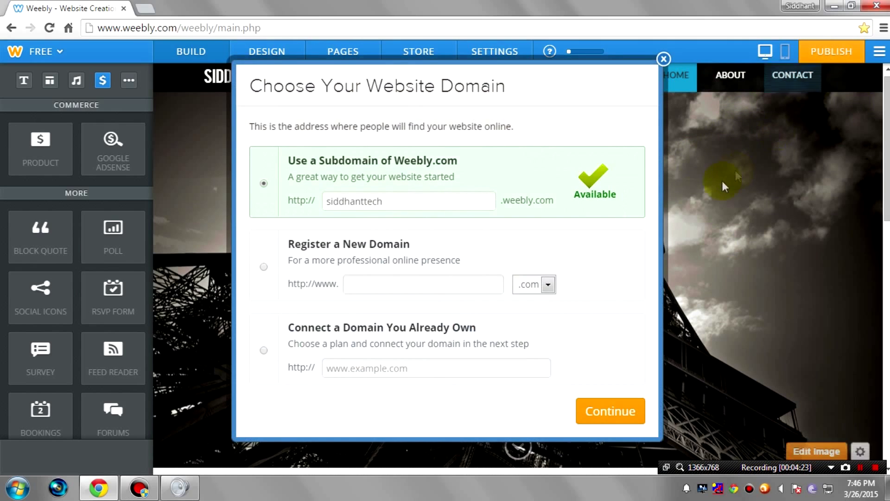
{"action": "left_click", "coordinate": [593, 412]}
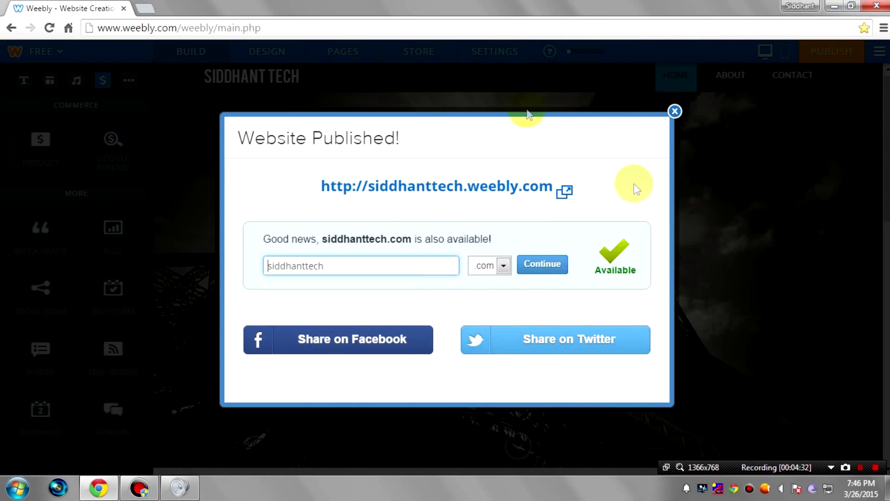
{"action": "left_click_drag", "start_coordinate": [235, 138], "coordinate": [426, 138]}
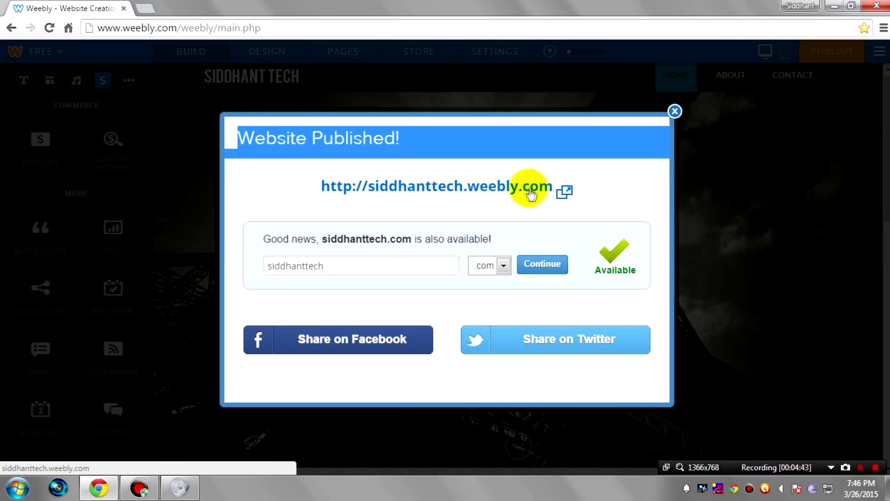
{"action": "left_click", "coordinate": [542, 266]}
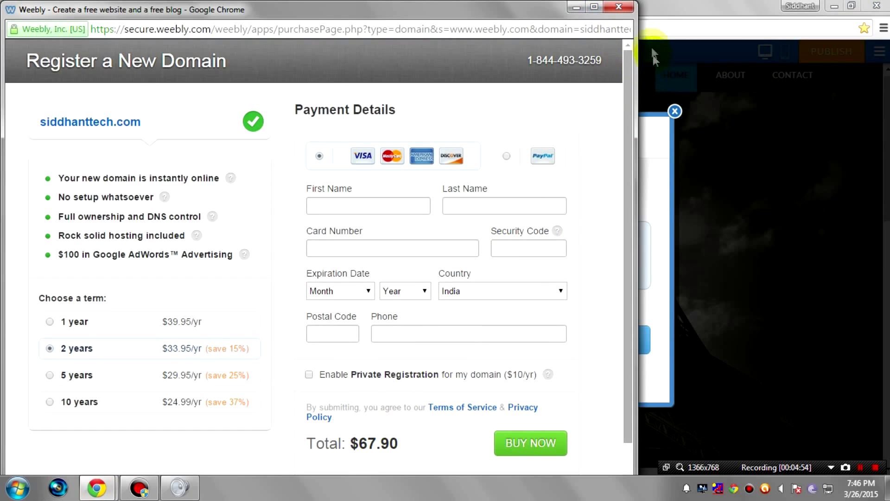
{"action": "left_click", "coordinate": [629, 10]}
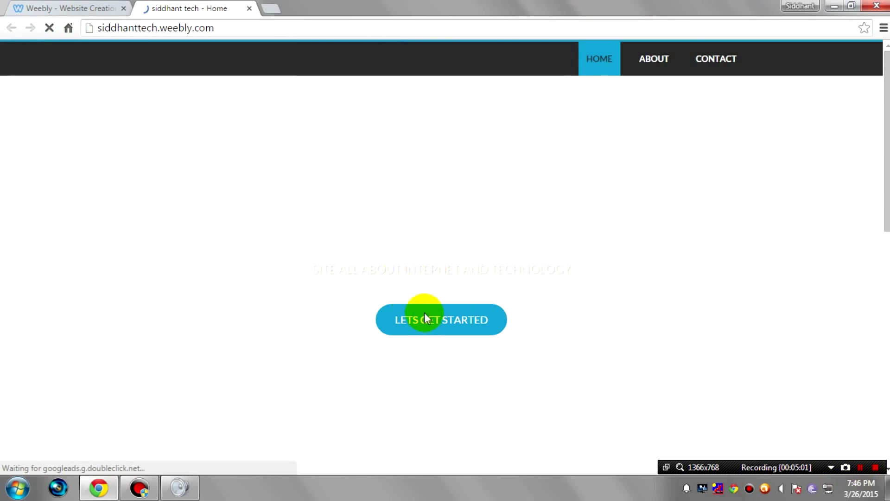
Step: Load siddhanttech.weebly.com and try its Eiffel Tower homepage's LETS GET STARTED button
{"action": "left_click", "coordinate": [97, 28]}
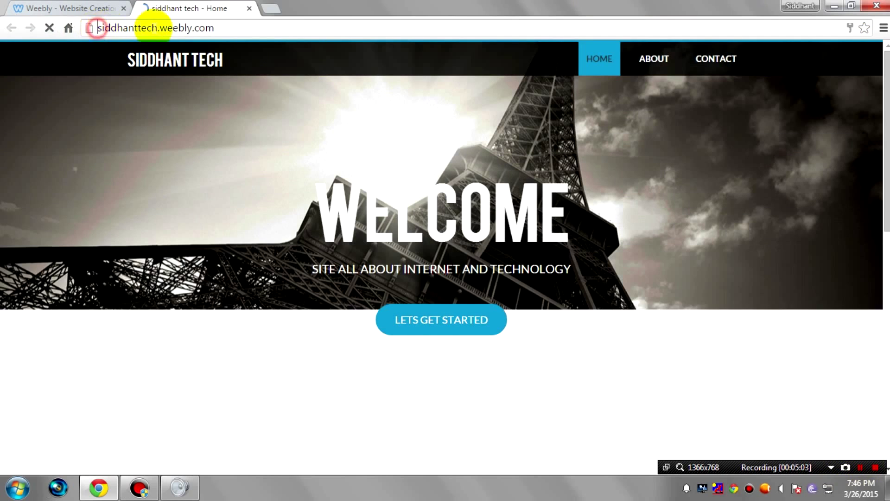
{"action": "left_click", "coordinate": [245, 27]}
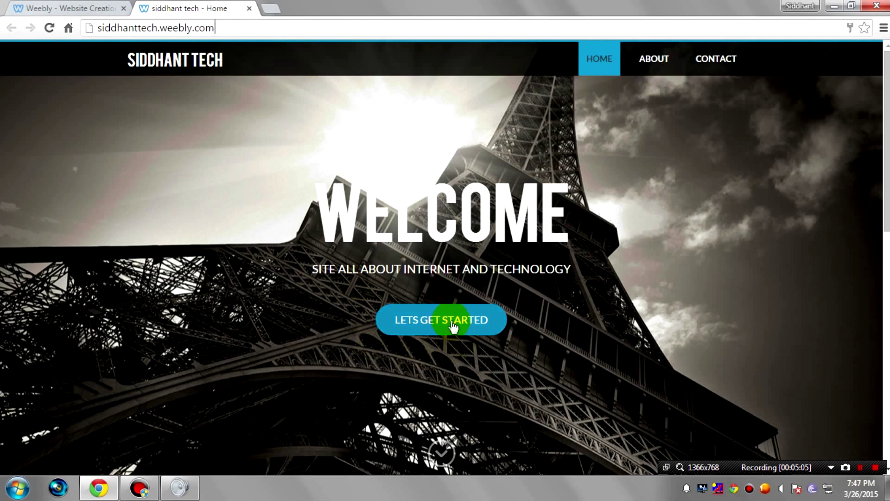
{"action": "left_click", "coordinate": [452, 326]}
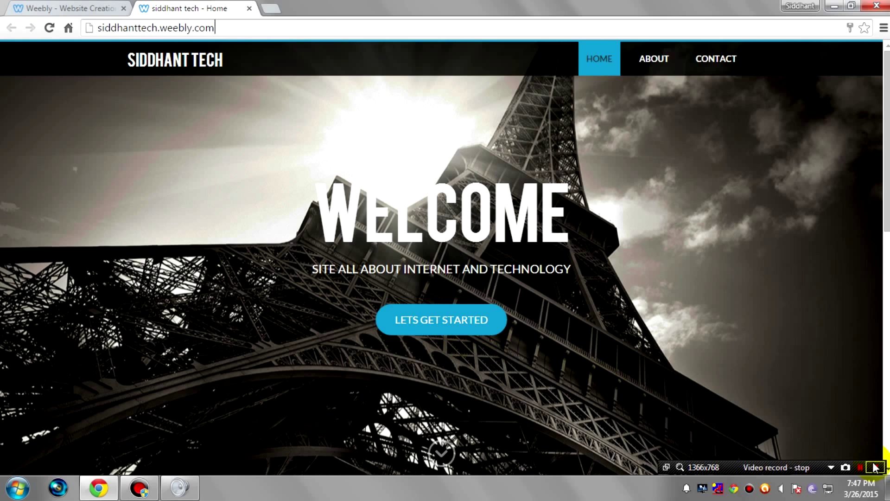